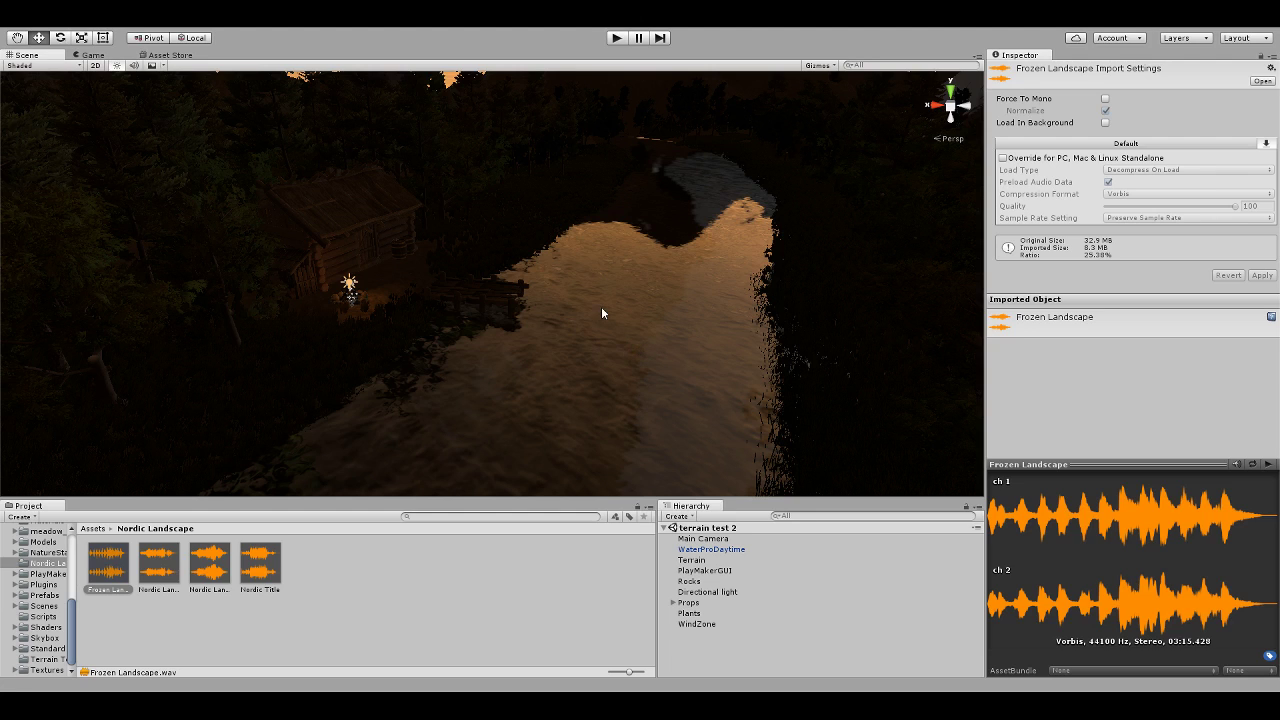
Aim the Scene view down the river at the sunset mountain and widen the Project folder list
{"action": "right_click_drag", "start_coordinate": [586, 321], "coordinate": [633, 263]}
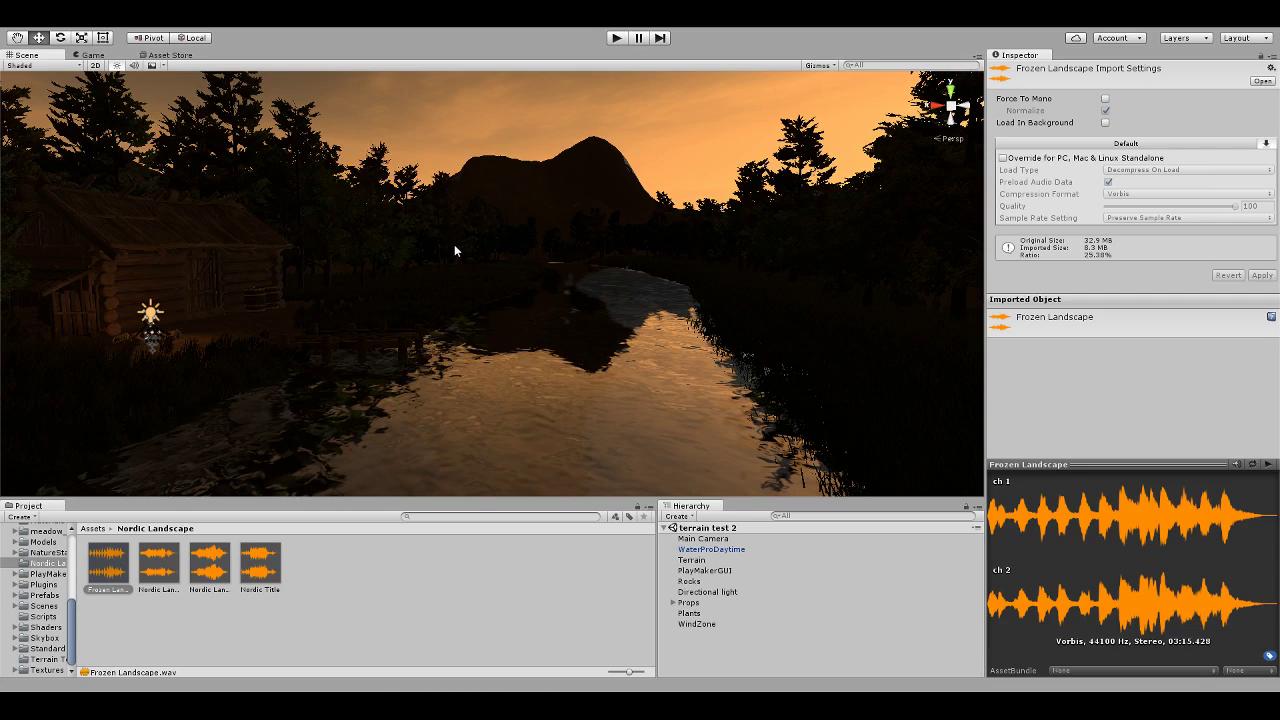
{"action": "left_click_drag", "start_coordinate": [610, 277], "coordinate": [796, 252], "text": "alt"}
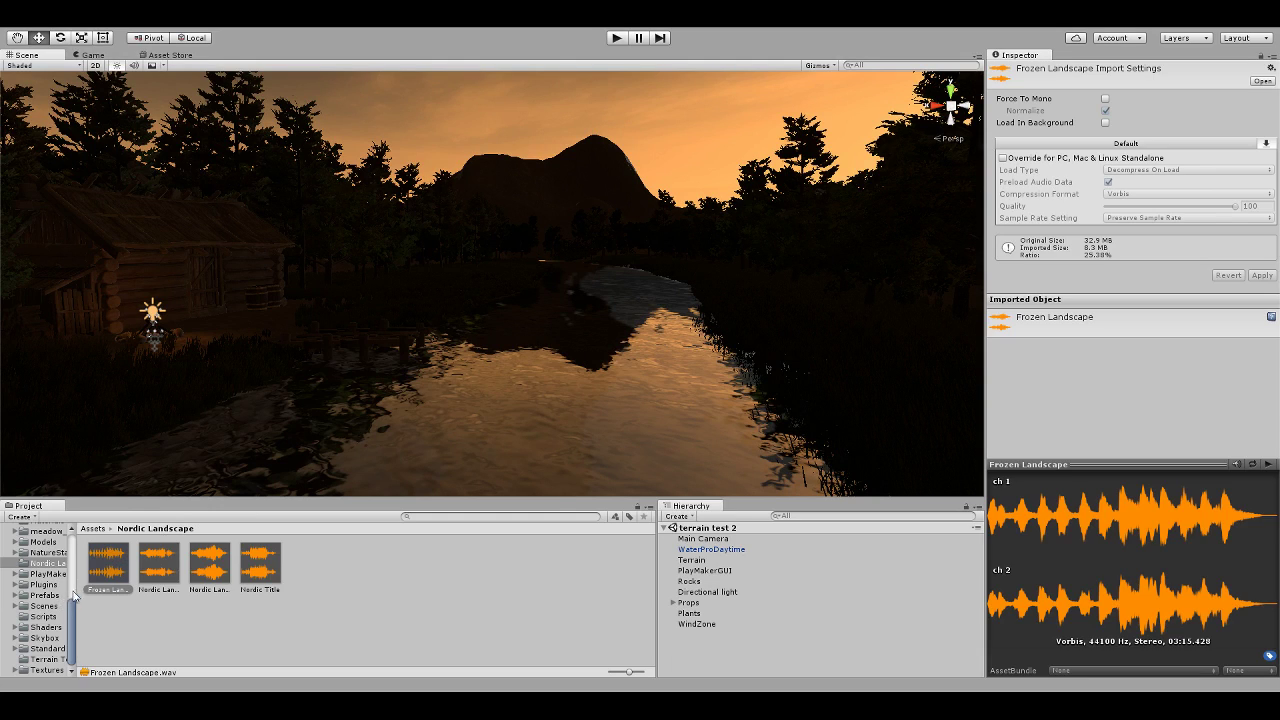
{"action": "left_click_drag", "start_coordinate": [76, 589], "coordinate": [193, 589]}
Expand NatureStarterKit2 and browse Animations, Editor, Materials, Nature, Scene, Standard Assets and Textures
{"action": "left_click", "coordinate": [102, 551]}
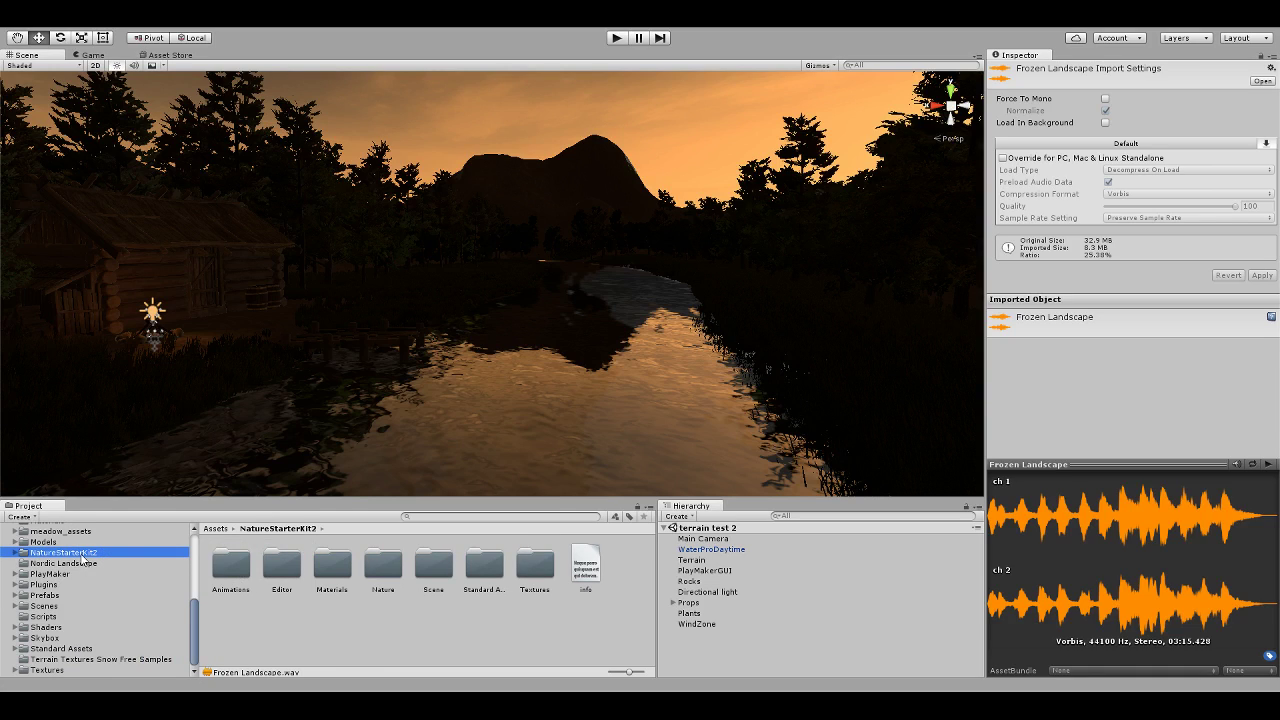
{"action": "left_click", "coordinate": [16, 552]}
{"action": "left_click", "coordinate": [57, 563]}
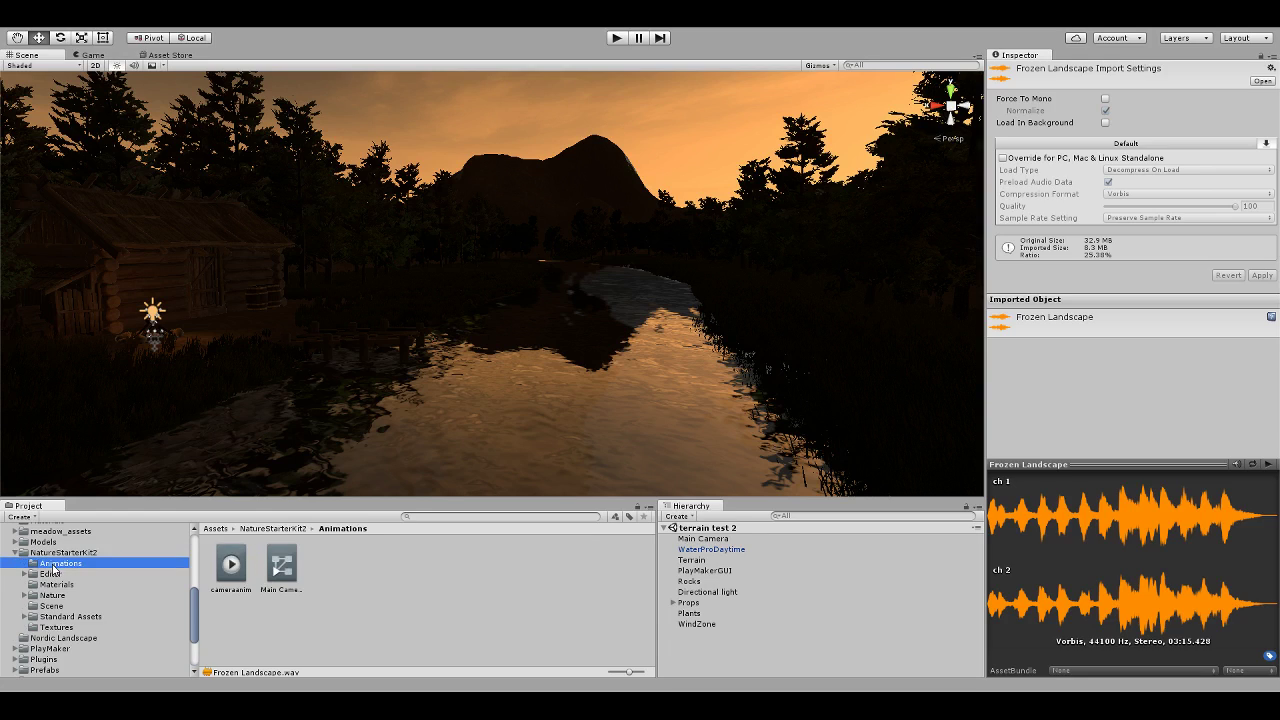
{"action": "left_click", "coordinate": [52, 574]}
{"action": "left_click", "coordinate": [56, 584]}
{"action": "left_click", "coordinate": [53, 595]}
{"action": "left_click", "coordinate": [53, 605]}
{"action": "left_click", "coordinate": [57, 617]}
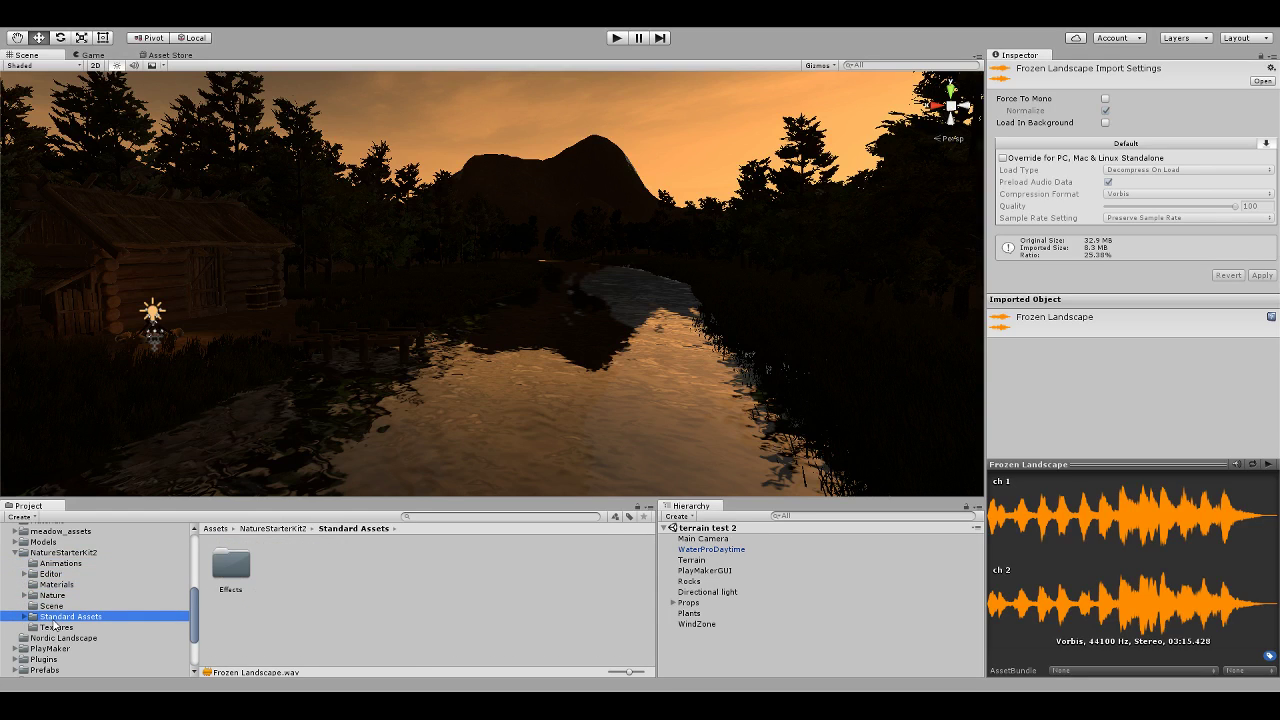
{"action": "left_click", "coordinate": [55, 627]}
Step back through the subfolders to the NatureStarterKit2 root and orbit the view along the river
{"action": "left_click", "coordinate": [49, 606]}
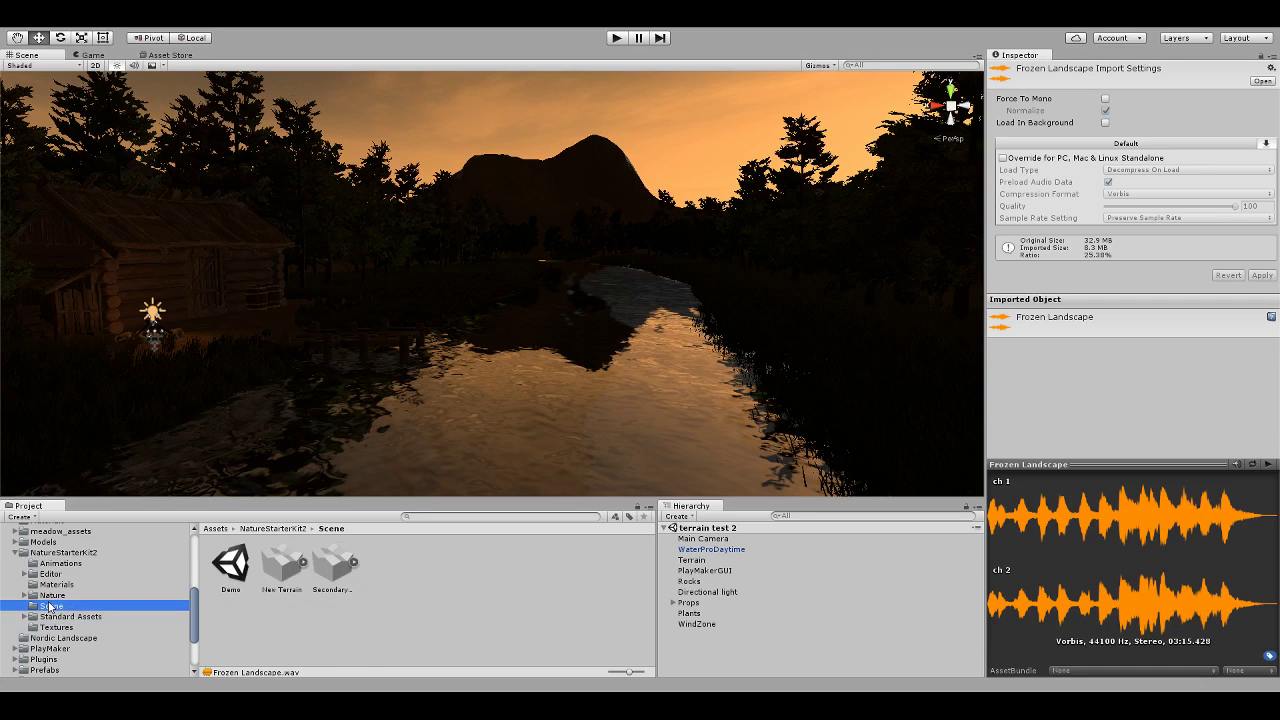
{"action": "left_click", "coordinate": [52, 595]}
{"action": "left_click", "coordinate": [55, 584]}
{"action": "left_click", "coordinate": [51, 573]}
{"action": "left_click", "coordinate": [52, 563]}
{"action": "left_click", "coordinate": [56, 552]}
{"action": "scroll", "coordinate": [62, 595], "scroll_direction": "up", "scroll_amount": 2}
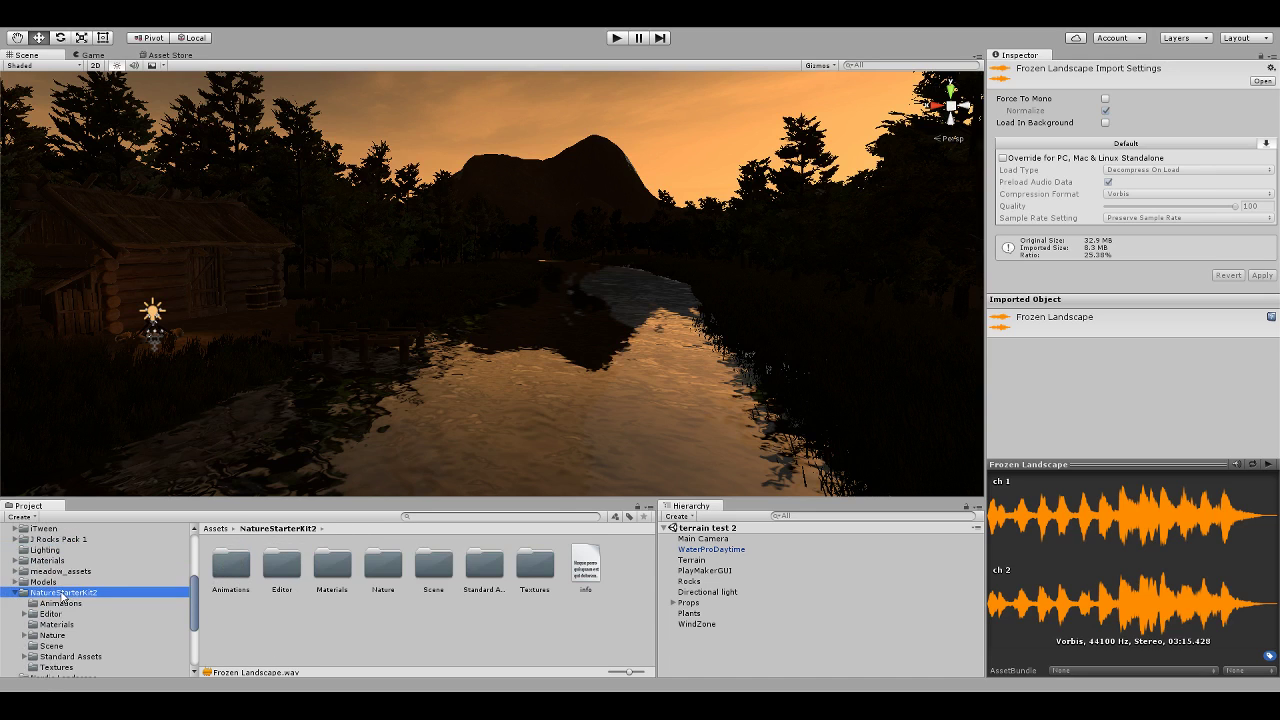
{"action": "left_click_drag", "start_coordinate": [504, 285], "coordinate": [586, 333], "text": "alt"}
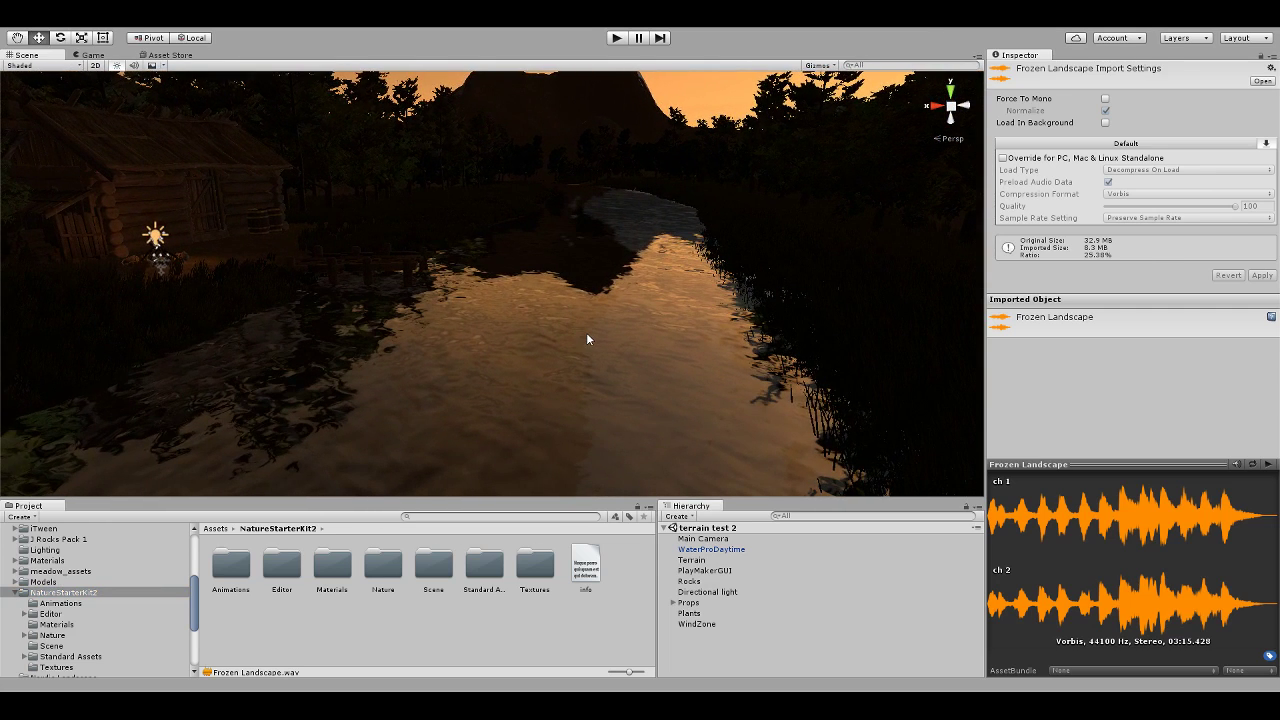
Inspect the river's WaterProDaytime water plane, then expand meadow_assets to show Foliage_Ambient-Occlusion and Rocks
{"action": "left_click", "coordinate": [587, 337]}
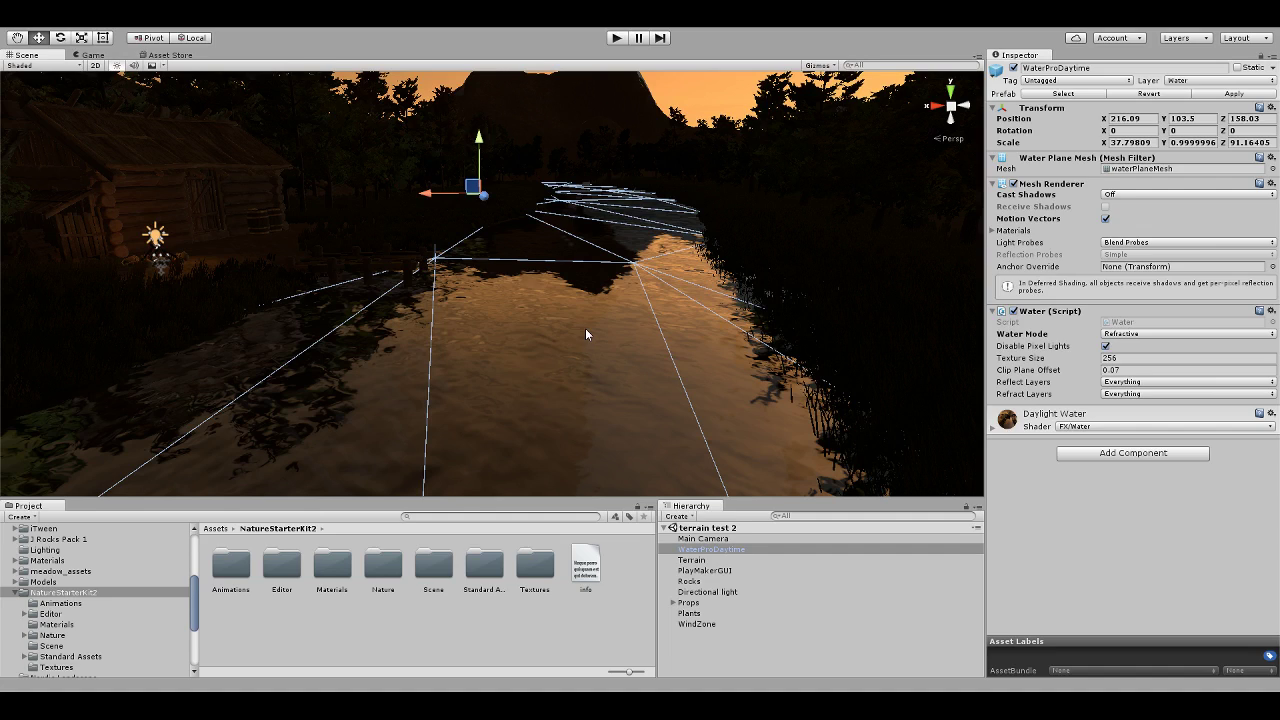
{"action": "left_click", "coordinate": [52, 572]}
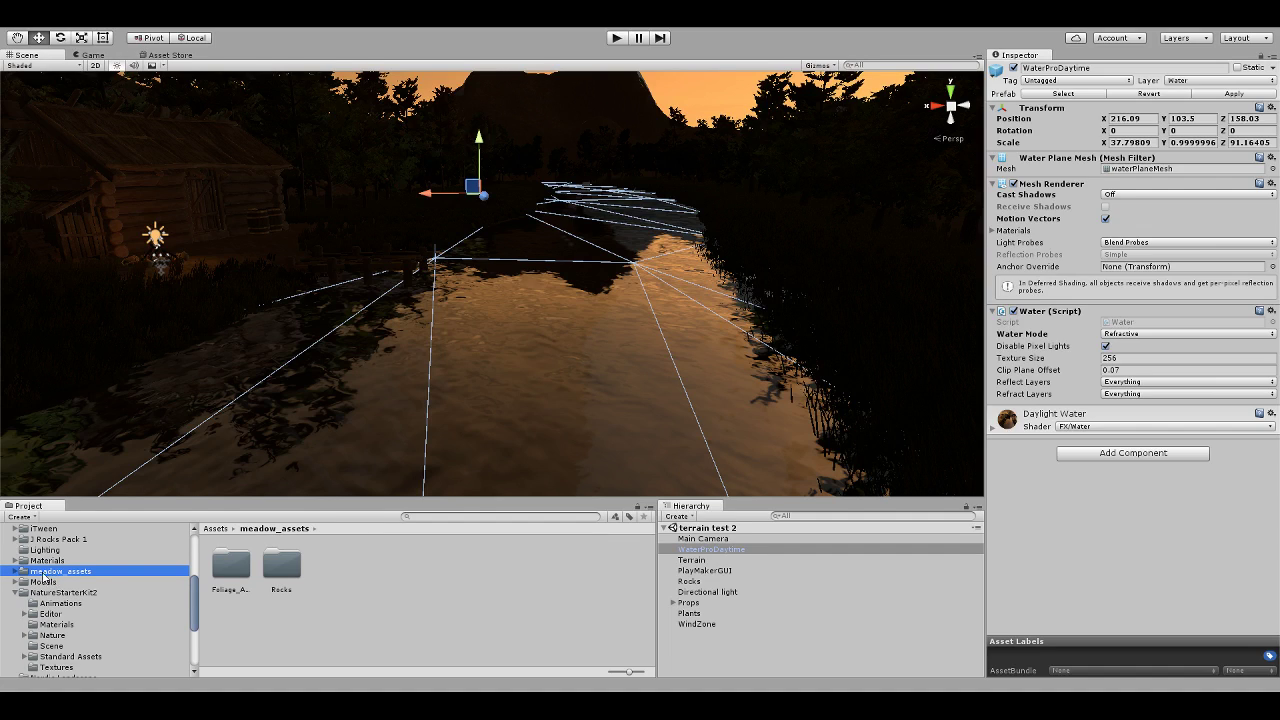
{"action": "left_click", "coordinate": [16, 571]}
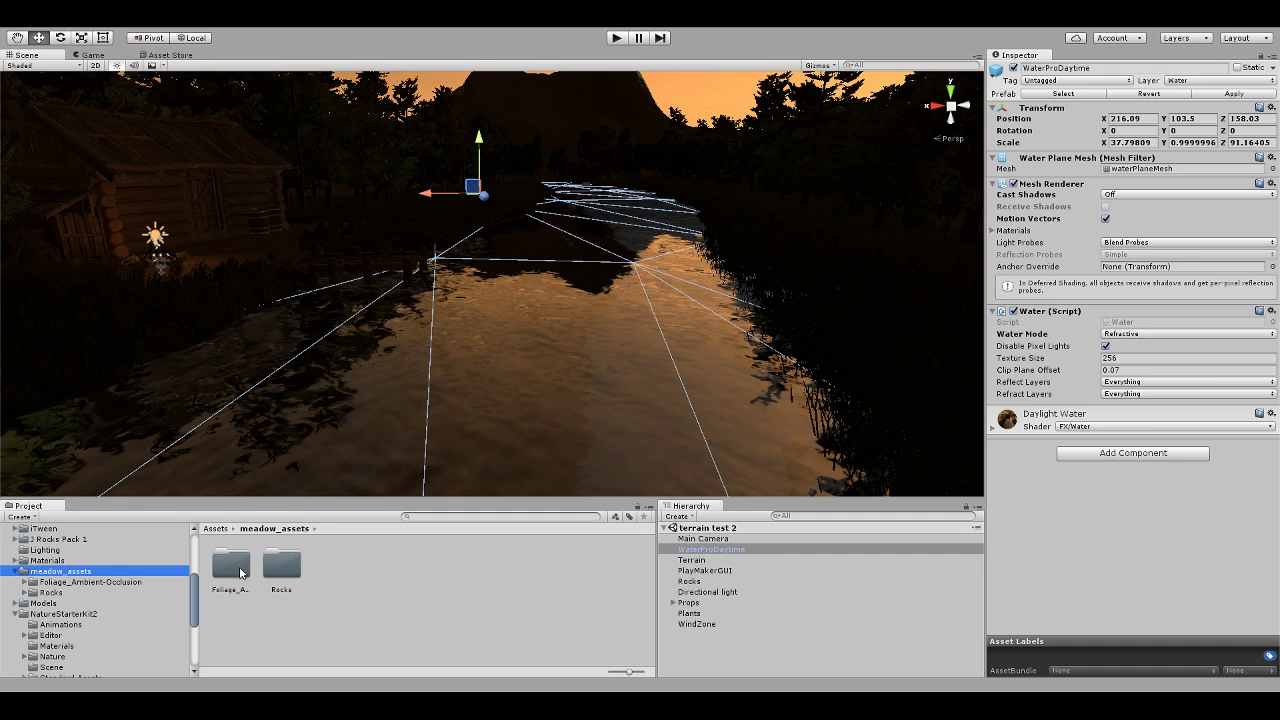
Open Foliage_Ambient-Occlusion and inspect the bushDead, grass_thin, sharpRush, weedBigLeaf and flowers models
{"action": "double_click", "coordinate": [236, 574]}
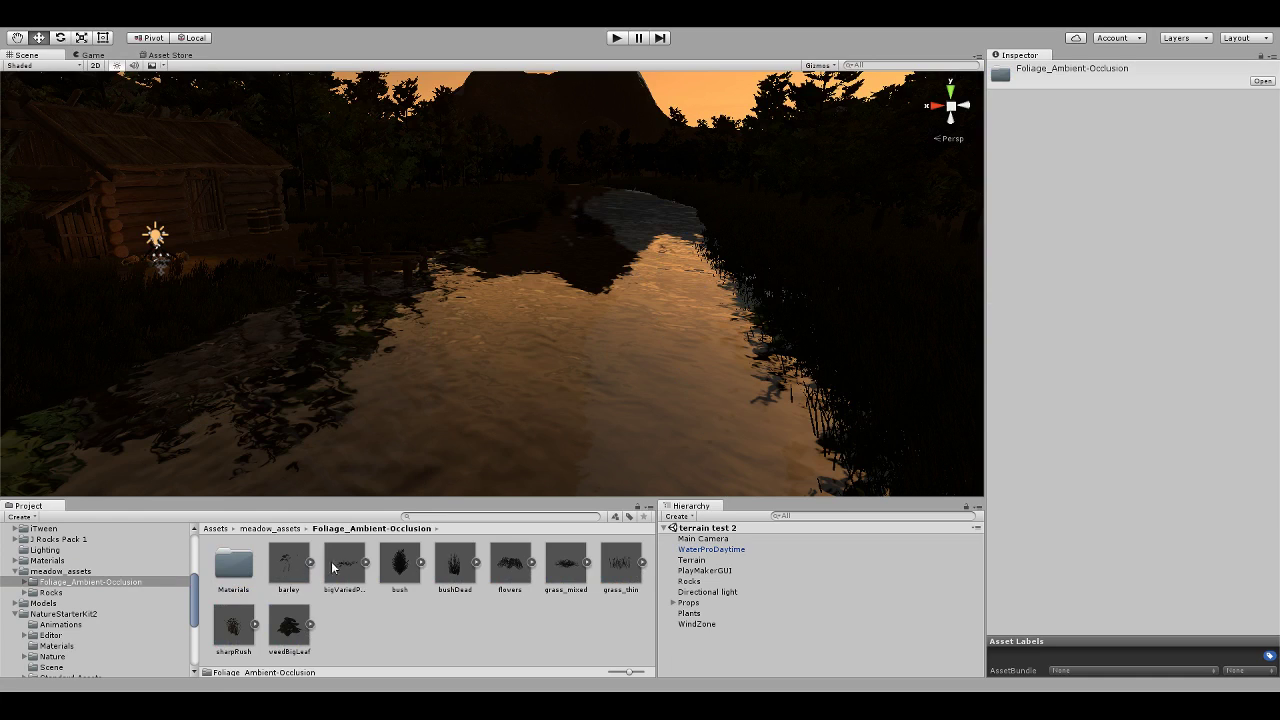
{"action": "left_click", "coordinate": [457, 573]}
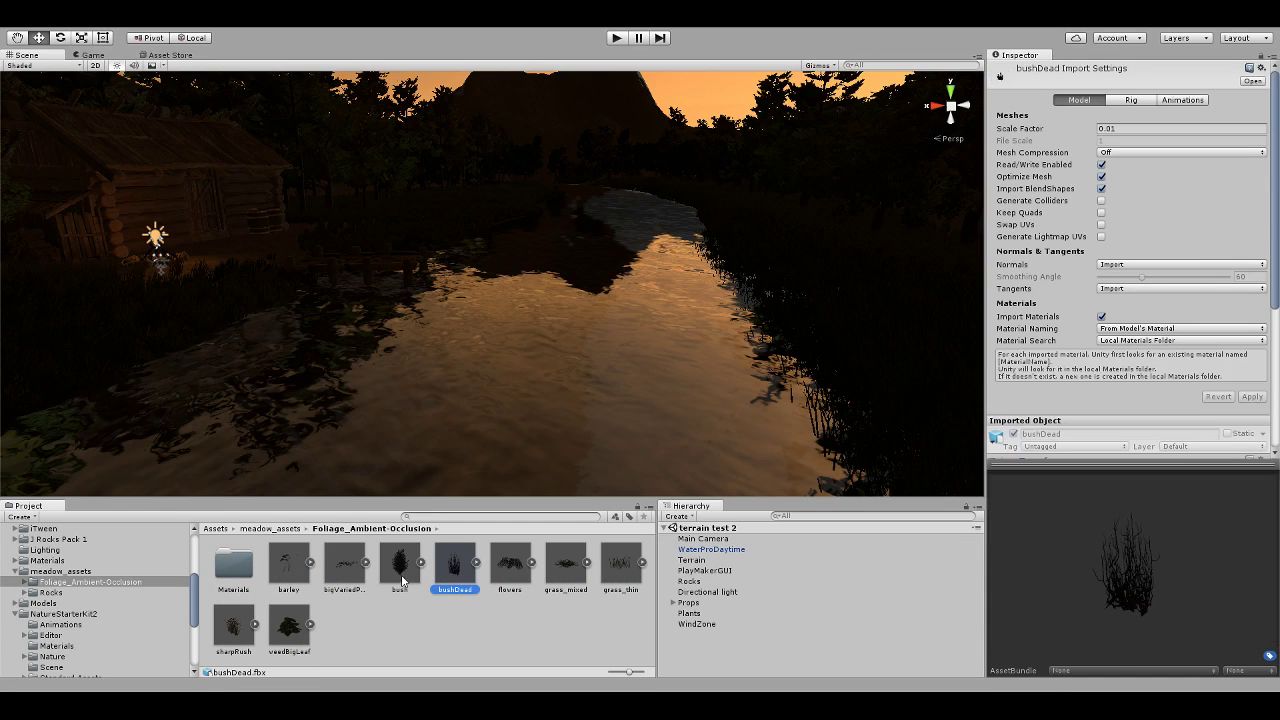
{"action": "left_click", "coordinate": [621, 567]}
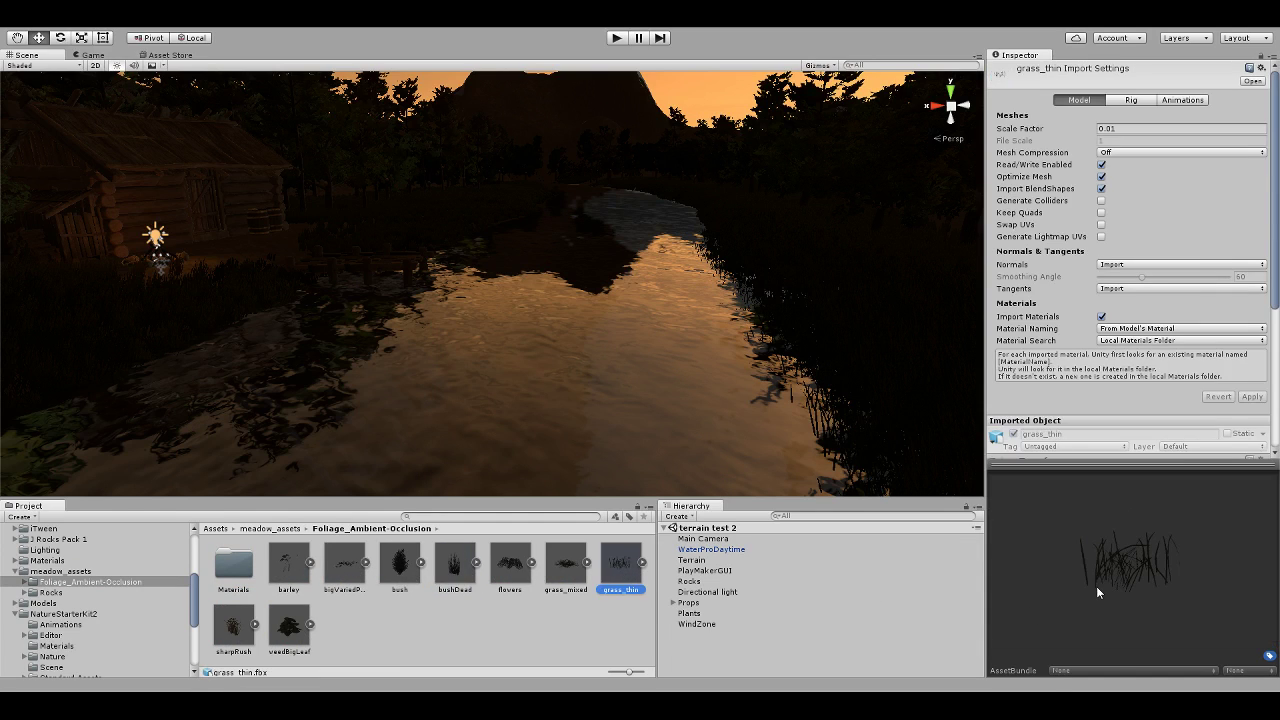
{"action": "left_click", "coordinate": [238, 638]}
{"action": "left_click", "coordinate": [286, 630]}
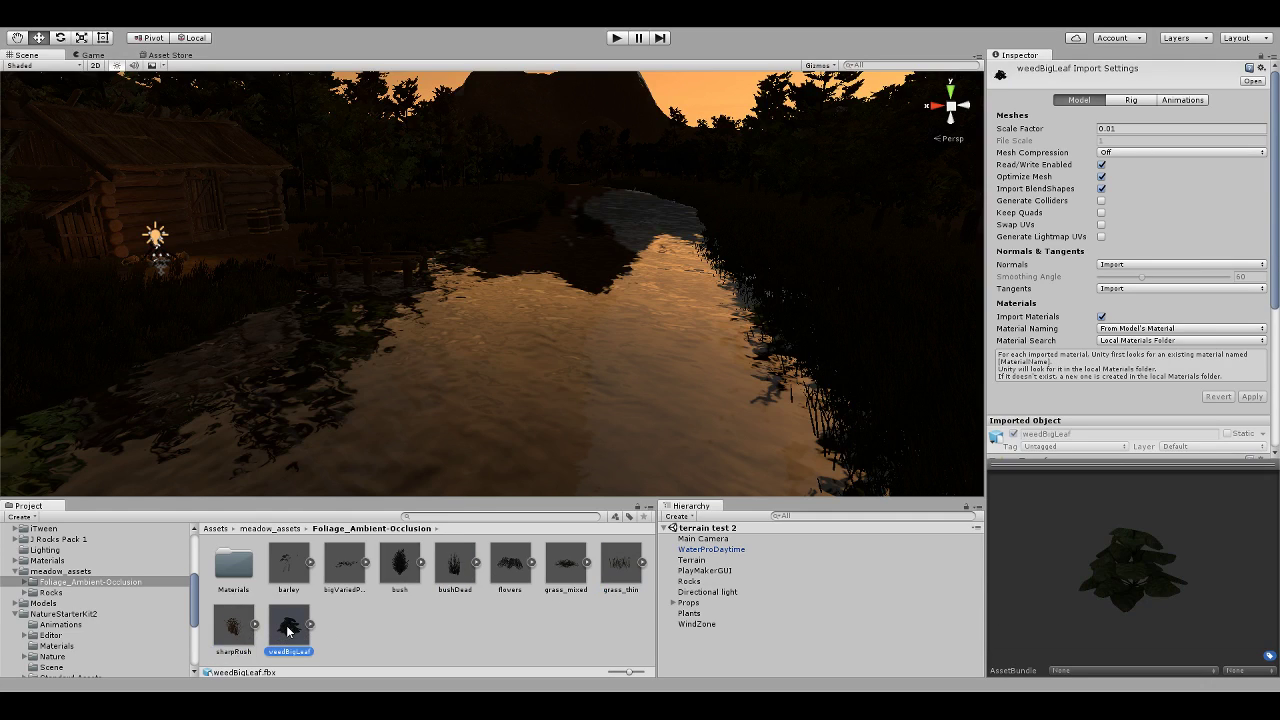
{"action": "left_click", "coordinate": [499, 567]}
Inspect bushDead, bush, bigVariedPatch, barley, grass_thin and grass_mixed, ending on grass_thin
{"action": "left_click", "coordinate": [460, 575]}
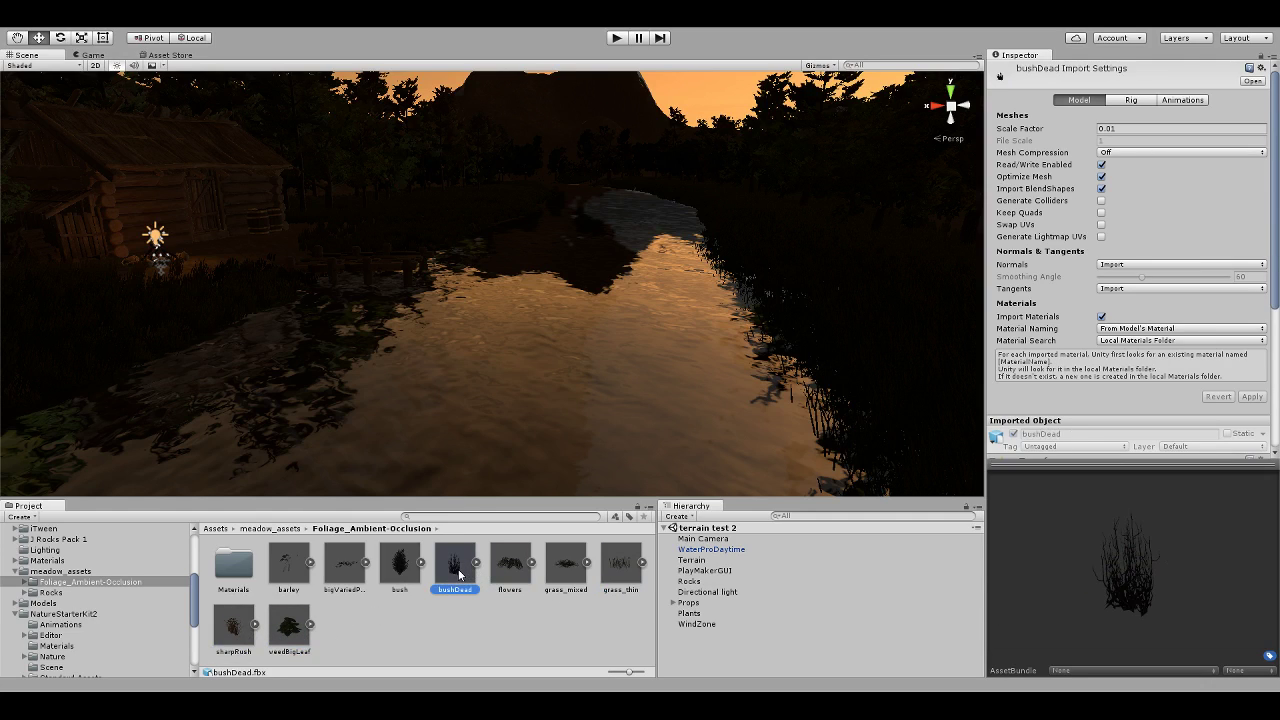
{"action": "left_click", "coordinate": [399, 582]}
{"action": "left_click", "coordinate": [352, 572]}
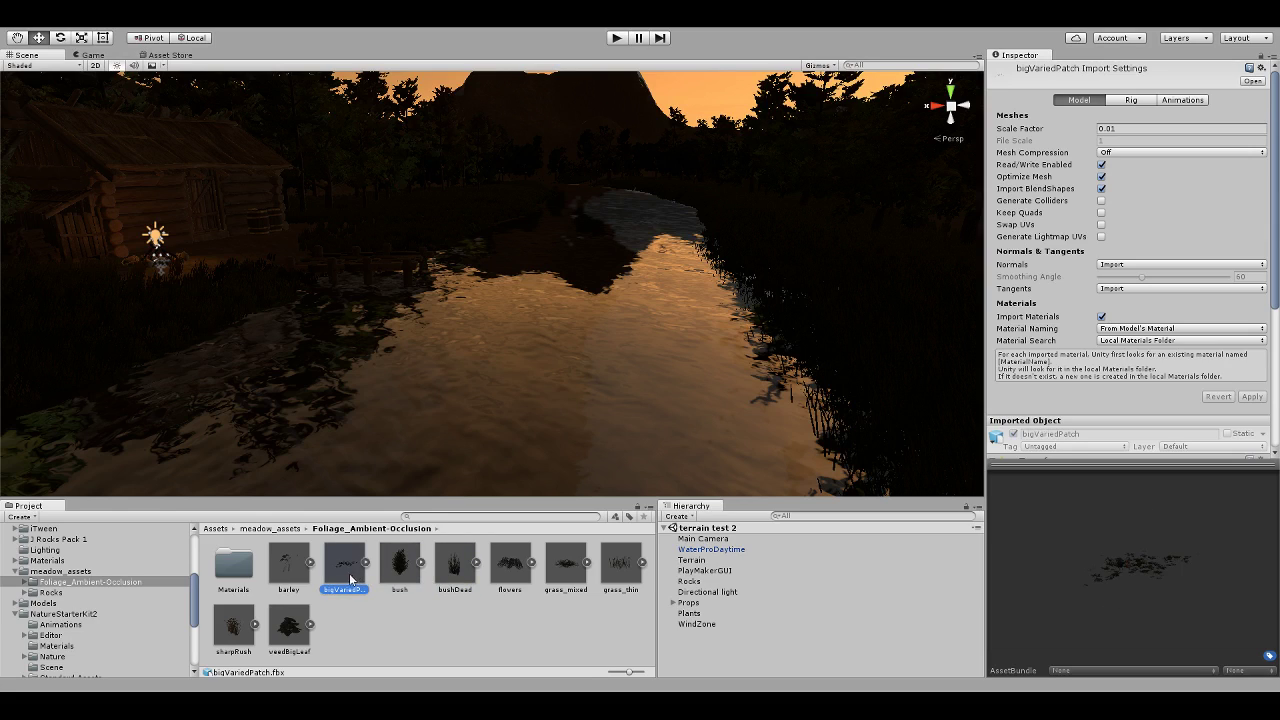
{"action": "left_click", "coordinate": [282, 570]}
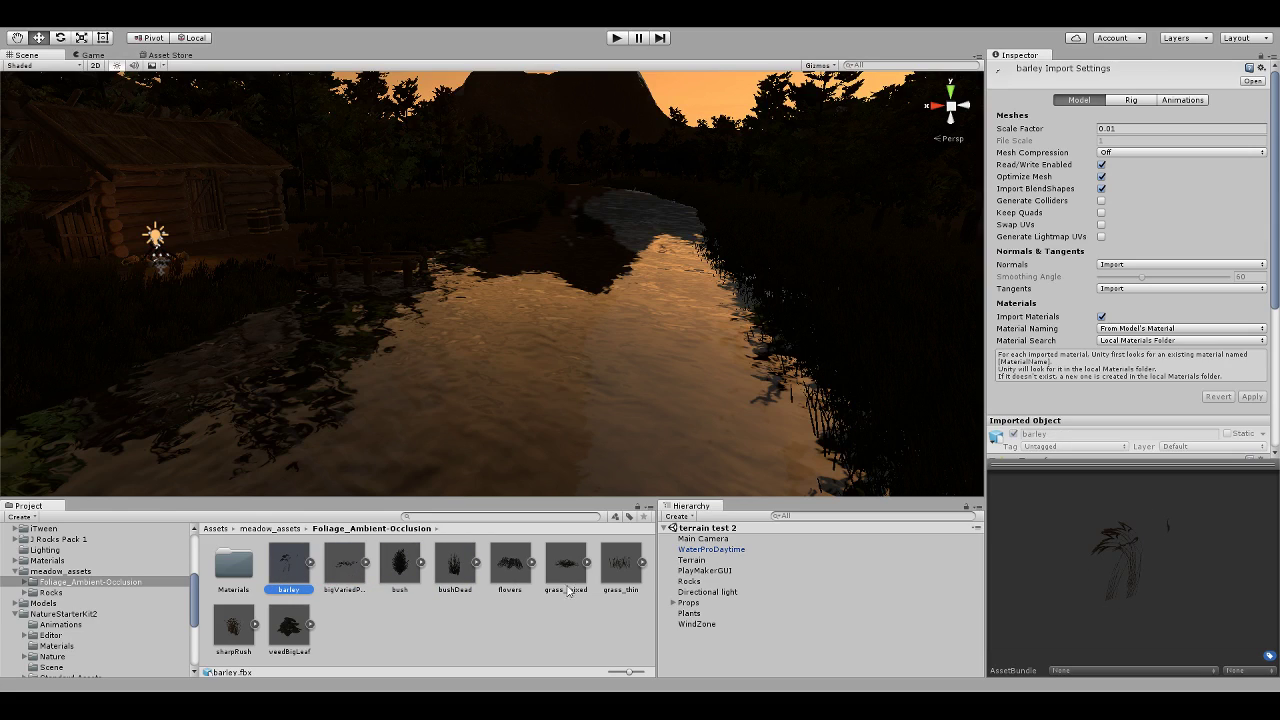
{"action": "left_click", "coordinate": [614, 578]}
{"action": "left_click", "coordinate": [556, 576]}
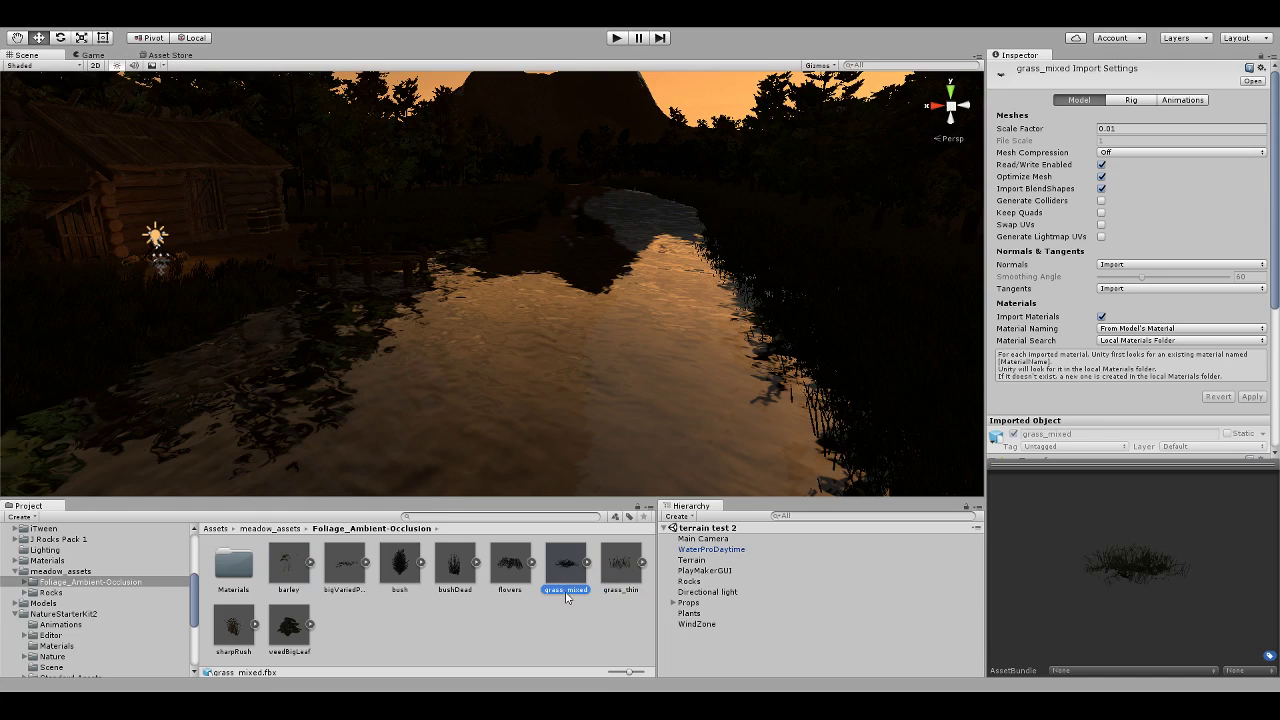
{"action": "left_click", "coordinate": [622, 572]}
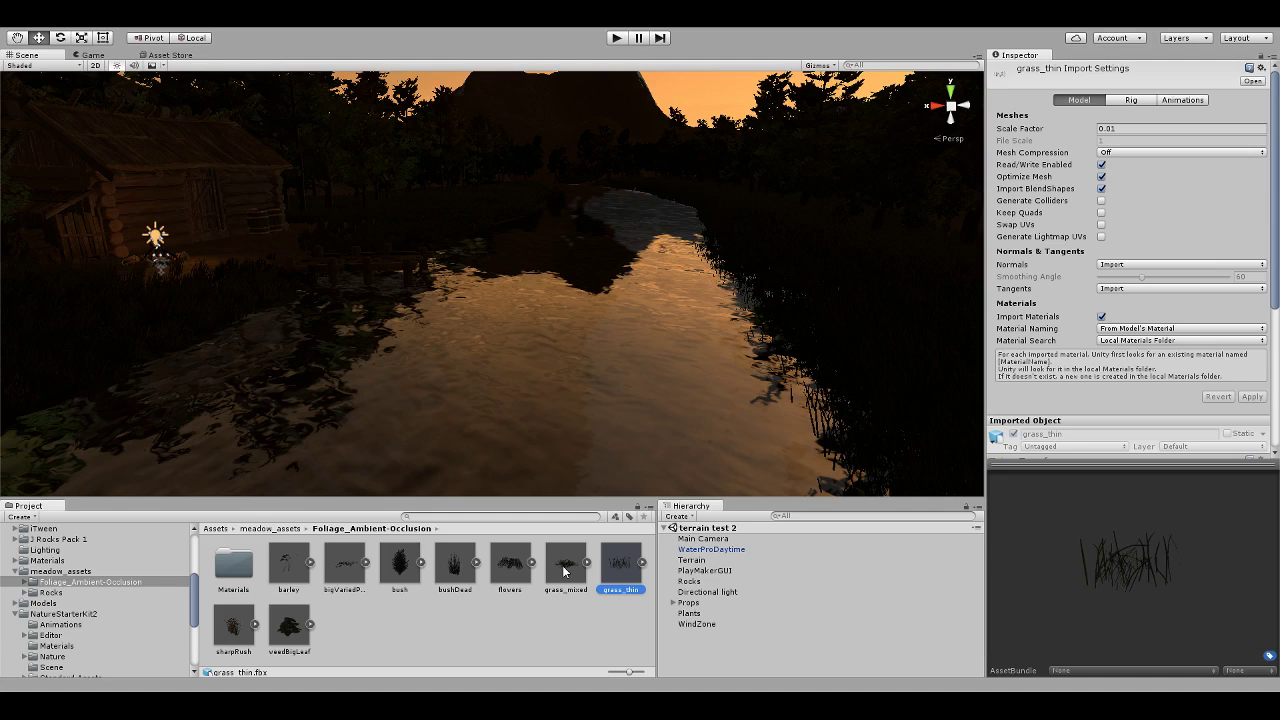
Turn the view left past the cabin, preview grass_mixed, then reselect grass_thin
{"action": "right_click_drag", "start_coordinate": [643, 377], "coordinate": [568, 327]}
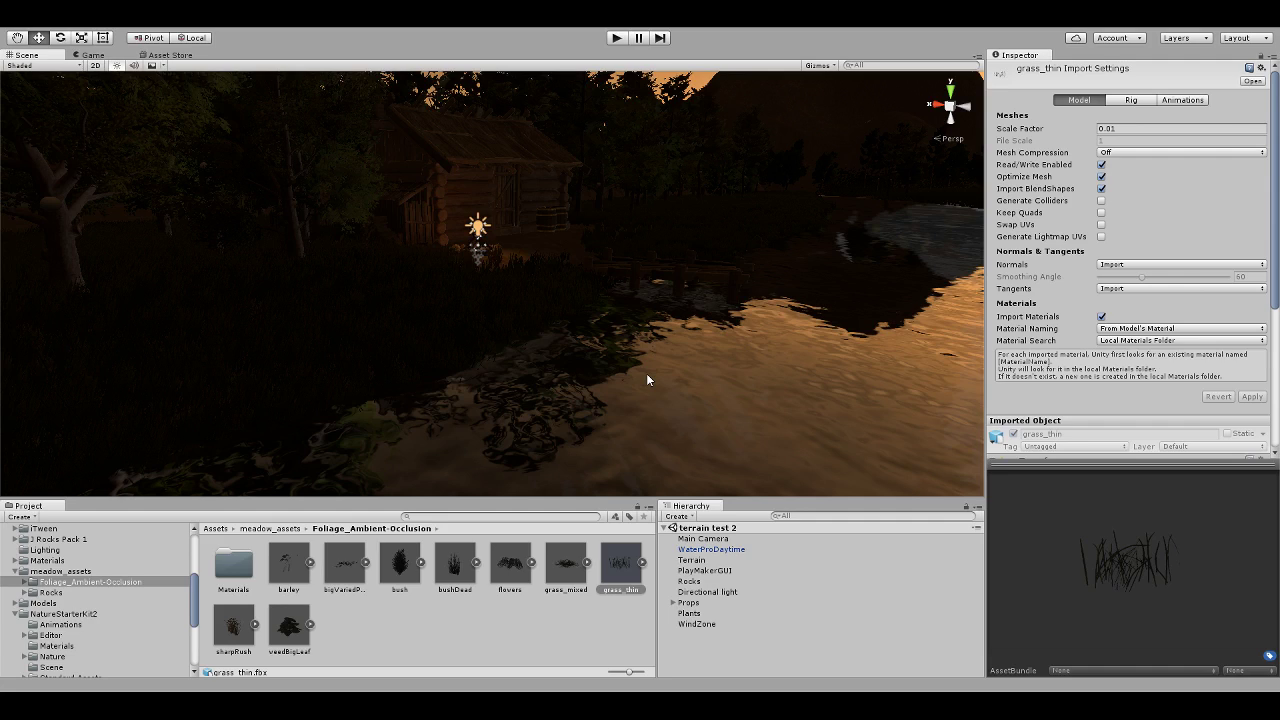
{"action": "right_click_drag", "start_coordinate": [641, 370], "coordinate": [562, 360]}
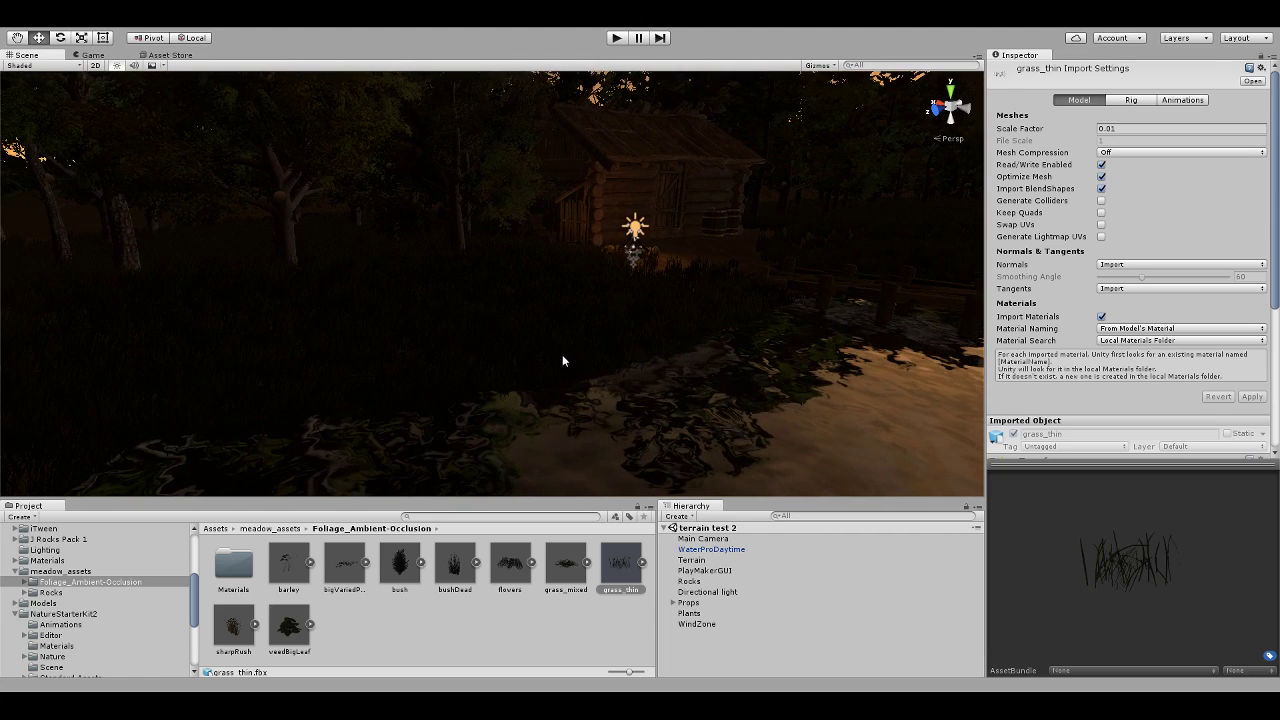
{"action": "left_click", "coordinate": [577, 571]}
{"action": "left_click", "coordinate": [621, 565]}
Show the Terrain's Paint Details list and cycle through the grass, bushDead, grass_thin and grass_mixed details
{"action": "left_click", "coordinate": [706, 561]}
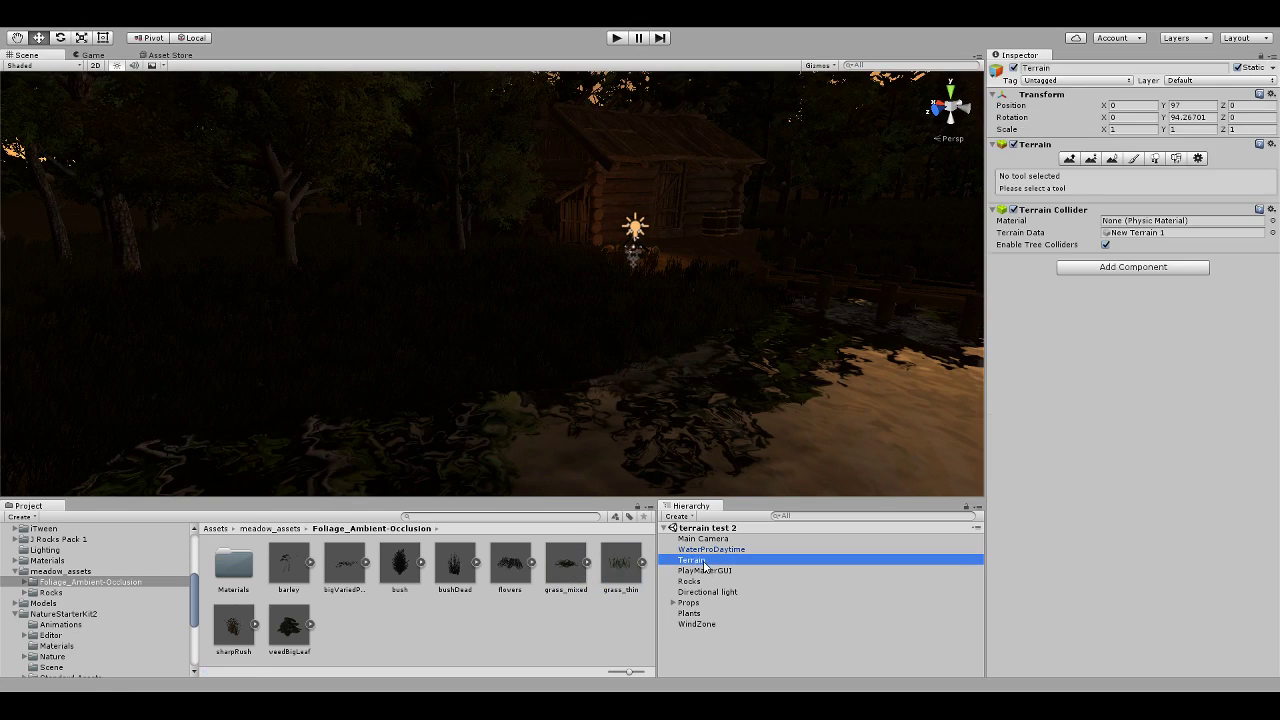
{"action": "left_click", "coordinate": [1177, 160]}
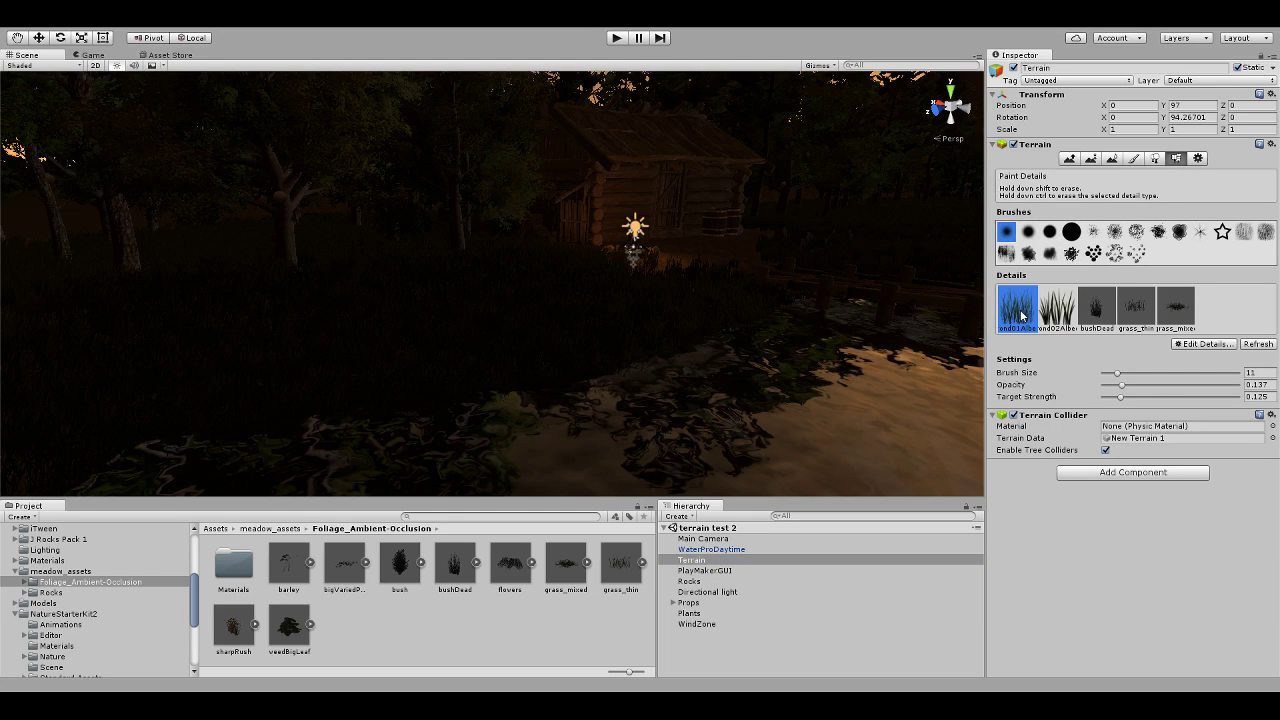
{"action": "left_click", "coordinate": [1058, 313]}
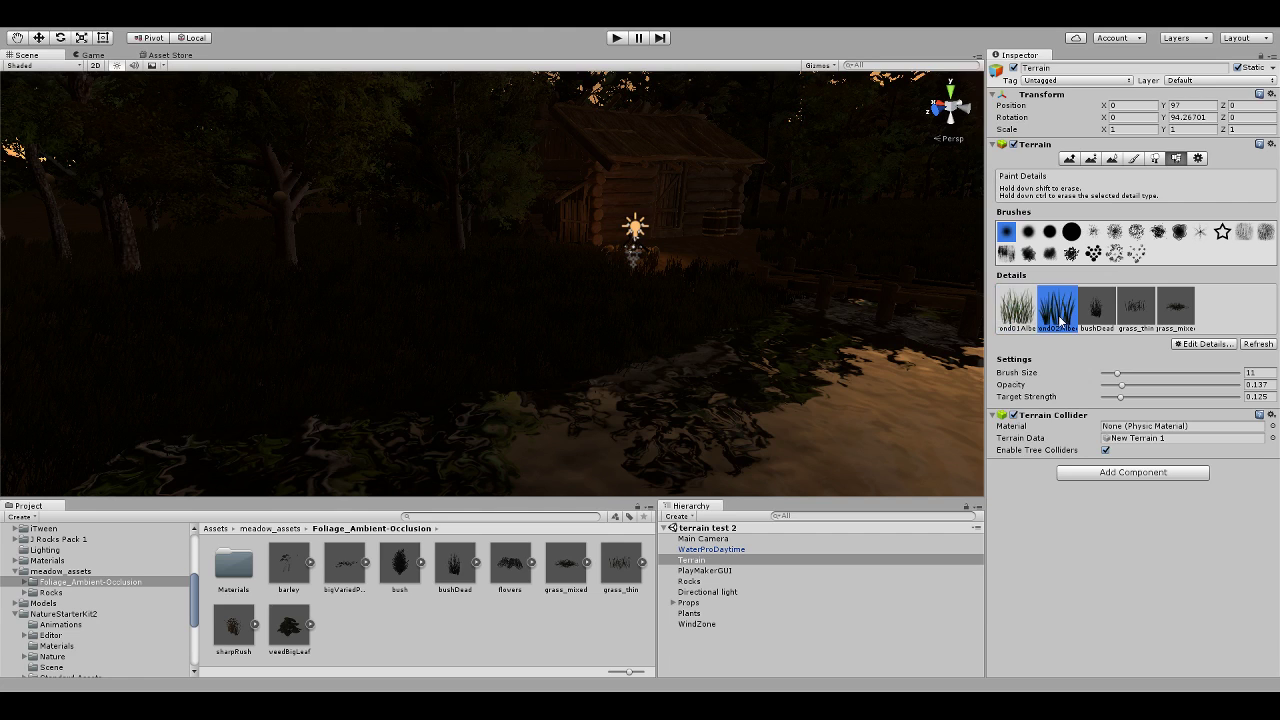
{"action": "left_click", "coordinate": [1099, 310]}
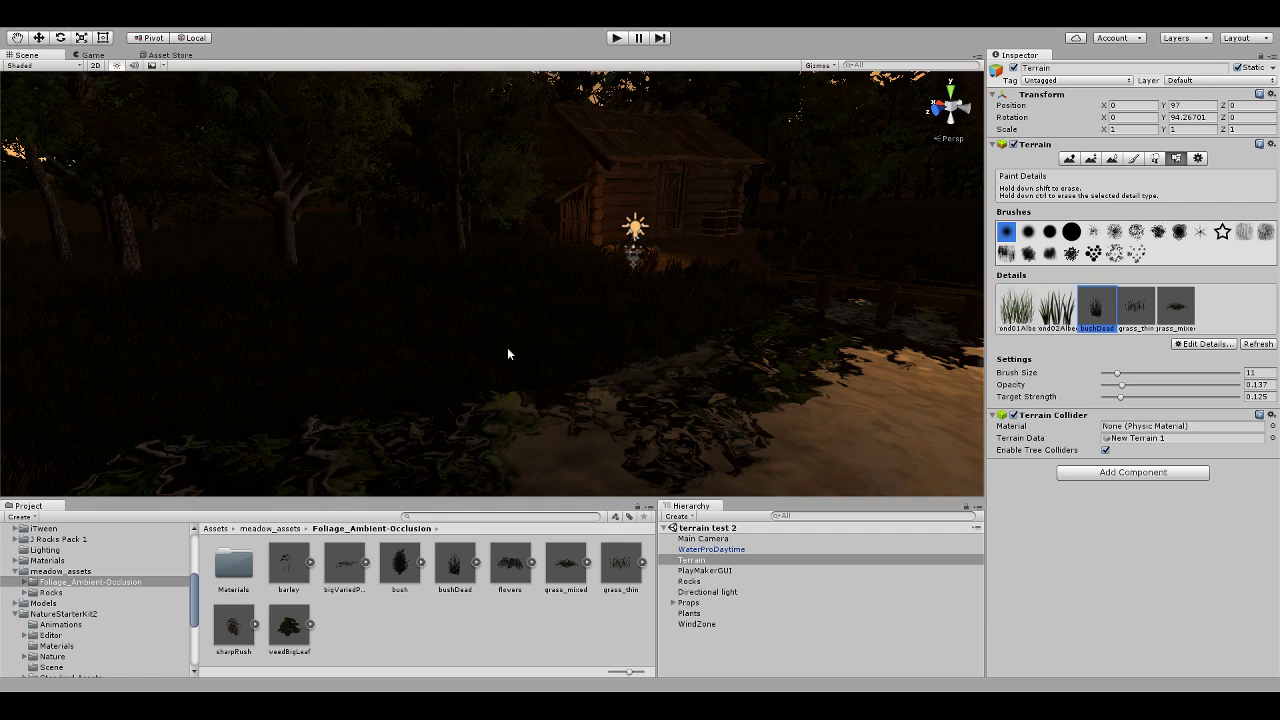
{"action": "right_click_drag", "start_coordinate": [296, 321], "coordinate": [613, 341]}
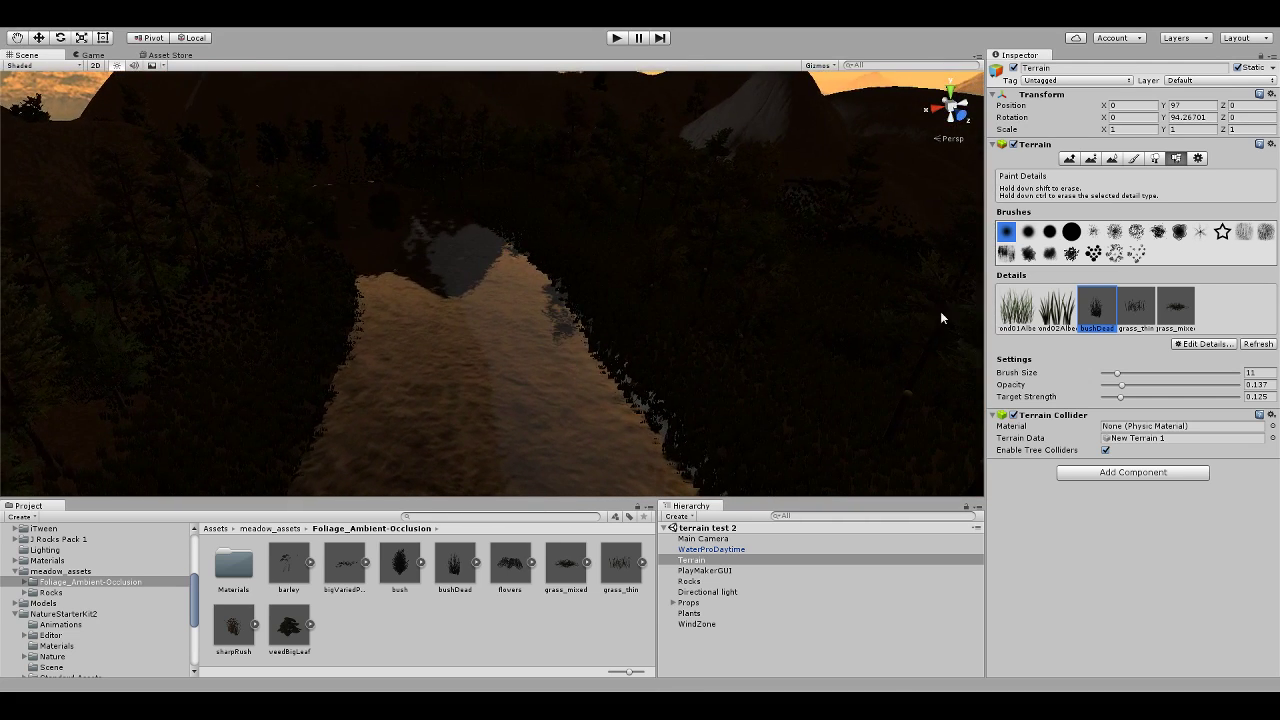
{"action": "left_click", "coordinate": [1138, 306]}
{"action": "left_click", "coordinate": [1180, 310]}
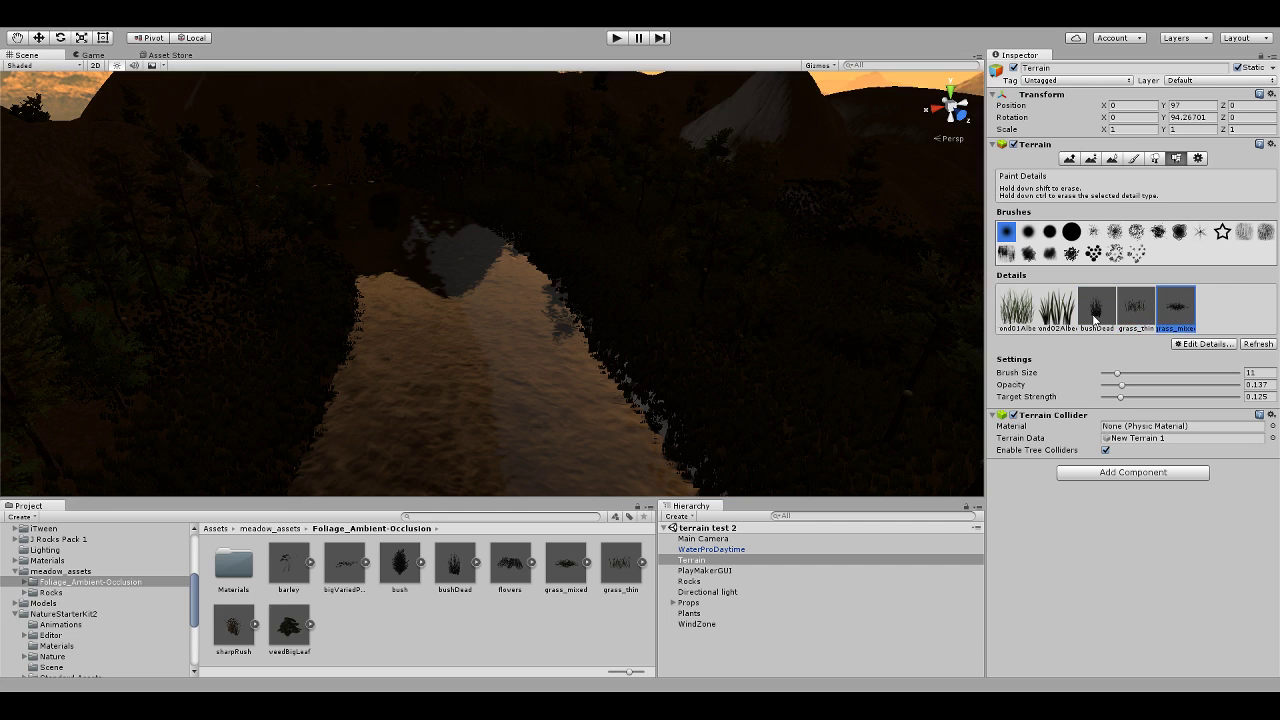
{"action": "left_click", "coordinate": [1094, 318]}
{"action": "left_click", "coordinate": [1017, 308]}
{"action": "right_click_drag", "start_coordinate": [674, 343], "coordinate": [523, 349]}
{"action": "mouse_move", "coordinate": [687, 270]}
{"action": "right_mouse_down"}
{"action": "mouse_move", "coordinate": [580, 223]}
{"action": "mouse_move", "coordinate": [576, 183]}
{"action": "mouse_move", "coordinate": [591, 229]}
{"action": "mouse_move", "coordinate": [600, 223]}
{"action": "mouse_move", "coordinate": [597, 157]}
{"action": "mouse_move", "coordinate": [574, 320]}
{"action": "mouse_move", "coordinate": [560, 314]}
{"action": "mouse_move", "coordinate": [573, 326]}
{"action": "right_mouse_up"}
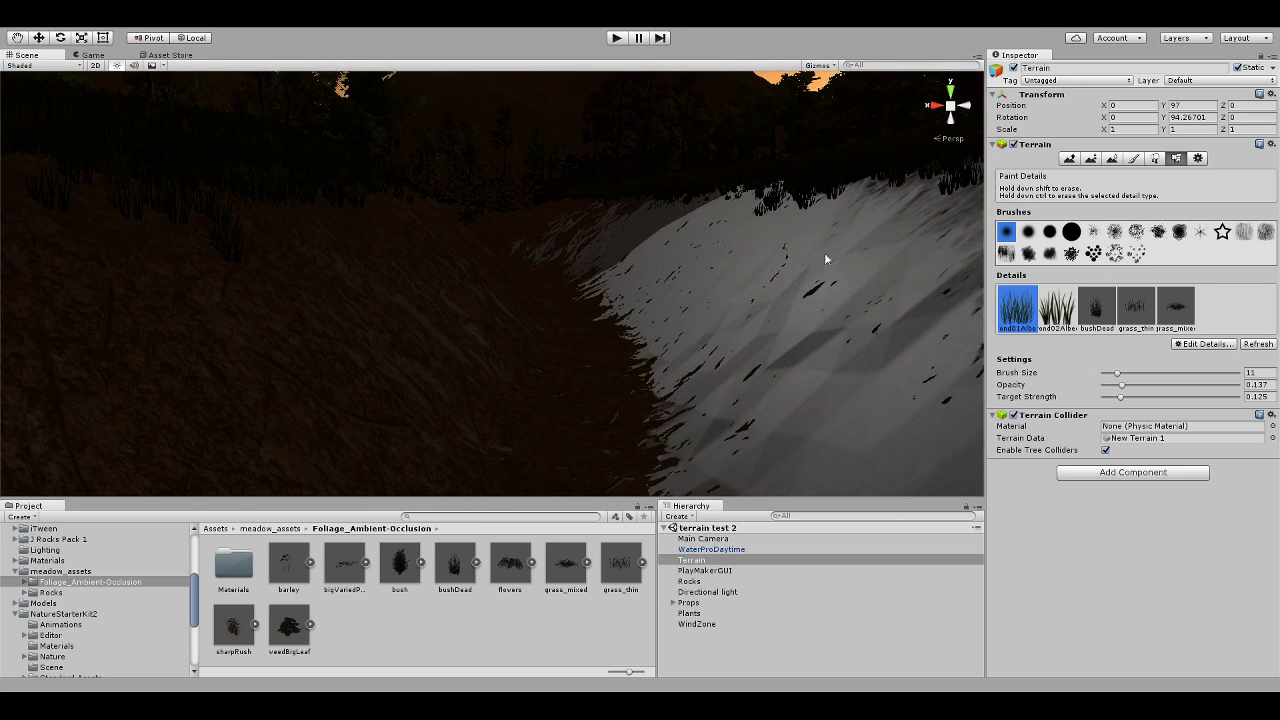
Browse the Terrain's Paint Texture grey rock, dark rock, dirt and rocky moss textures
{"action": "left_click", "coordinate": [1135, 159]}
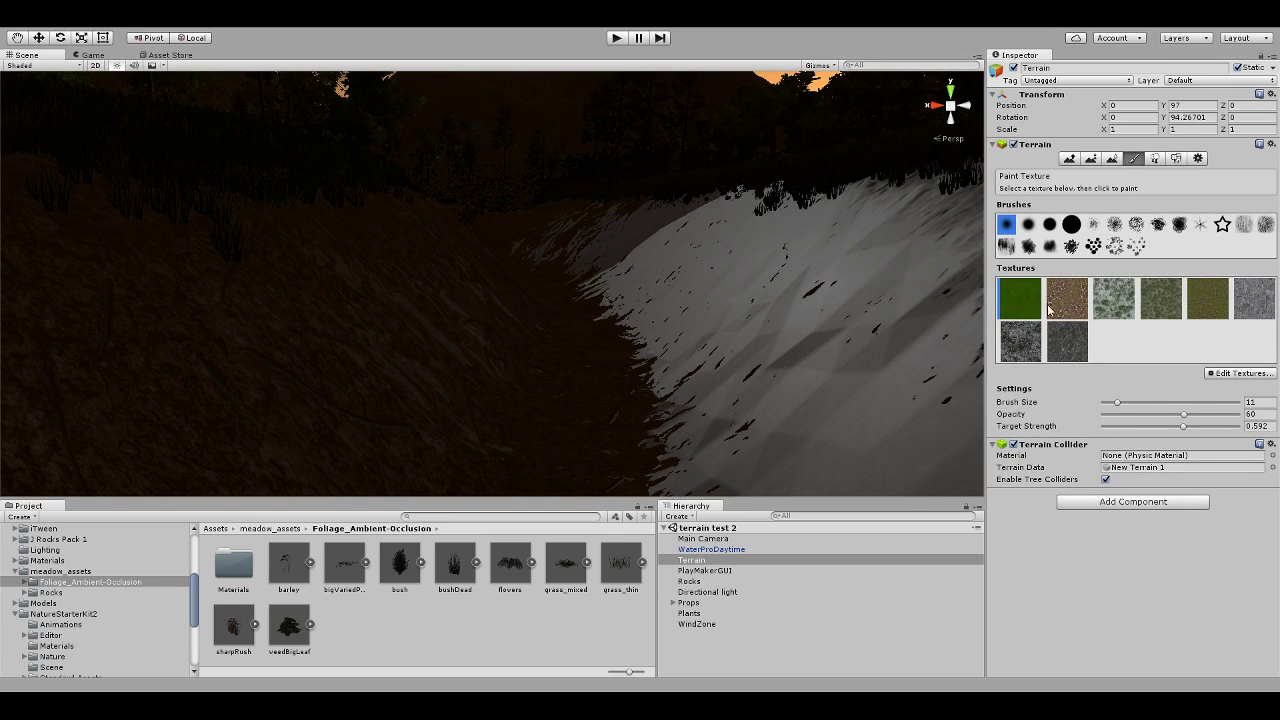
{"action": "left_click", "coordinate": [1255, 308]}
{"action": "left_click", "coordinate": [1025, 348]}
{"action": "left_click", "coordinate": [1069, 349]}
{"action": "left_click", "coordinate": [1069, 313]}
{"action": "left_click", "coordinate": [1075, 307]}
{"action": "left_click", "coordinate": [1112, 308]}
{"action": "left_click", "coordinate": [1252, 299]}
{"action": "left_click", "coordinate": [1015, 345]}
{"action": "left_click", "coordinate": [1066, 343]}
Orbit out over the river channel to reveal the sunset mountain peaks
{"action": "key", "text": "alt"}
{"action": "left_click_drag", "start_coordinate": [534, 250], "coordinate": [630, 282], "text": "alt"}
{"action": "left_click_drag", "start_coordinate": [706, 298], "coordinate": [852, 252], "text": "alt"}
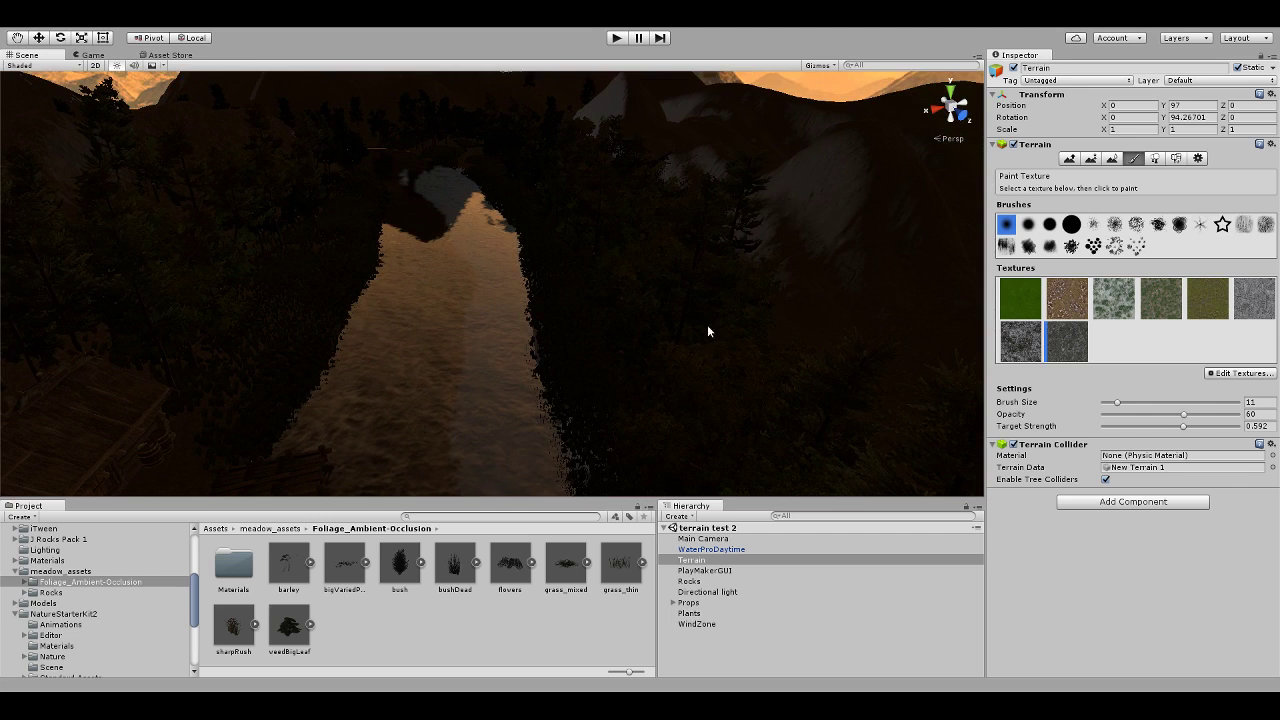
{"action": "left_click_drag", "start_coordinate": [698, 342], "coordinate": [609, 363], "text": "alt"}
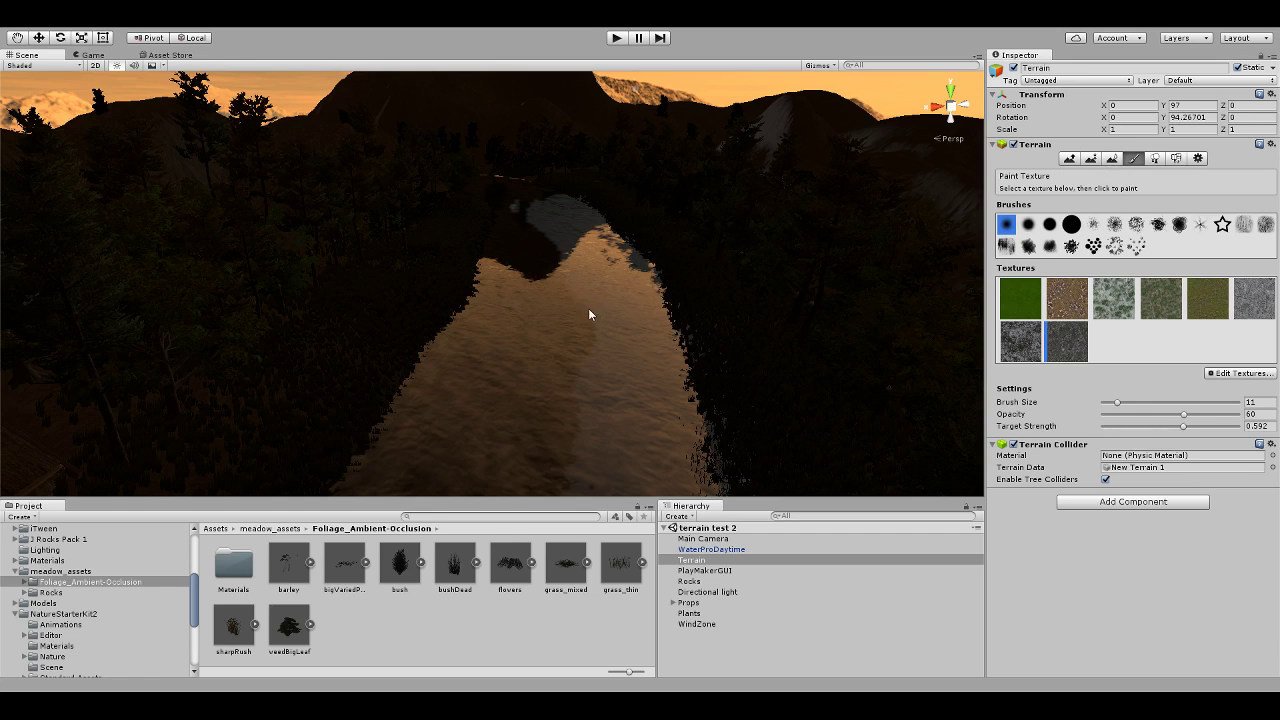
{"action": "left_click_drag", "start_coordinate": [587, 311], "coordinate": [577, 299], "text": "alt"}
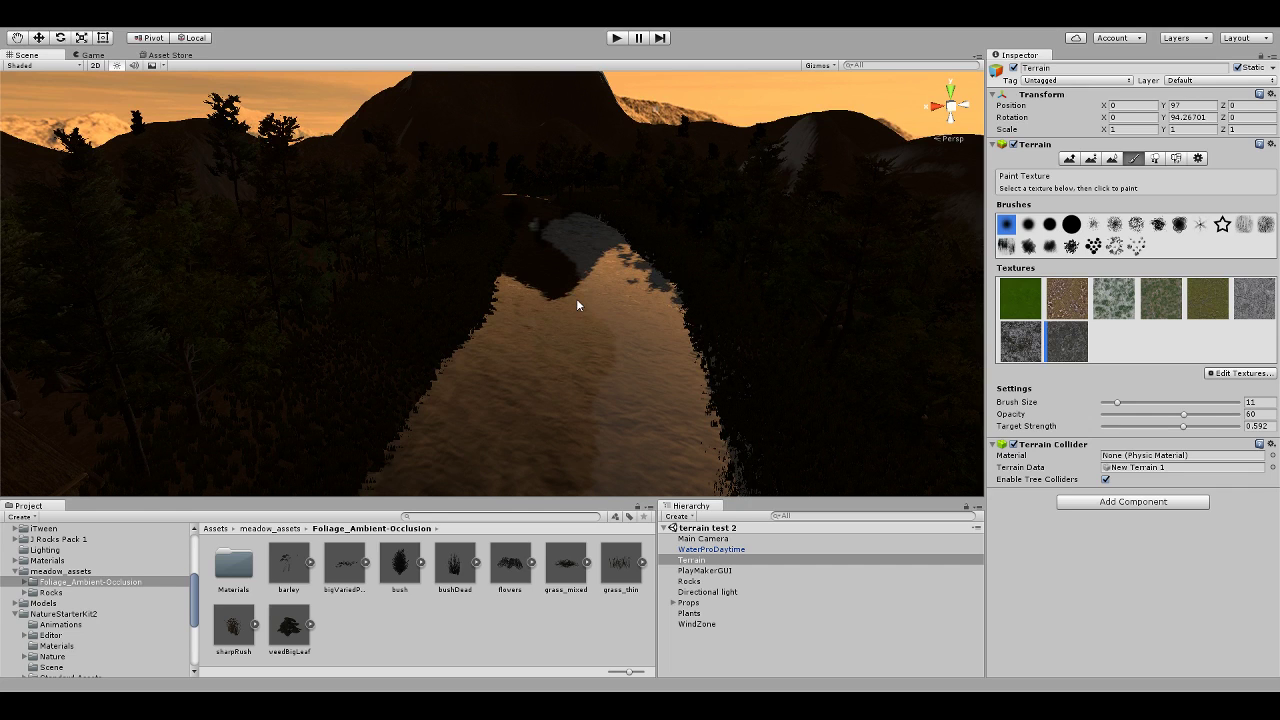
{"action": "left_click_drag", "start_coordinate": [577, 298], "coordinate": [238, 398], "text": "alt"}
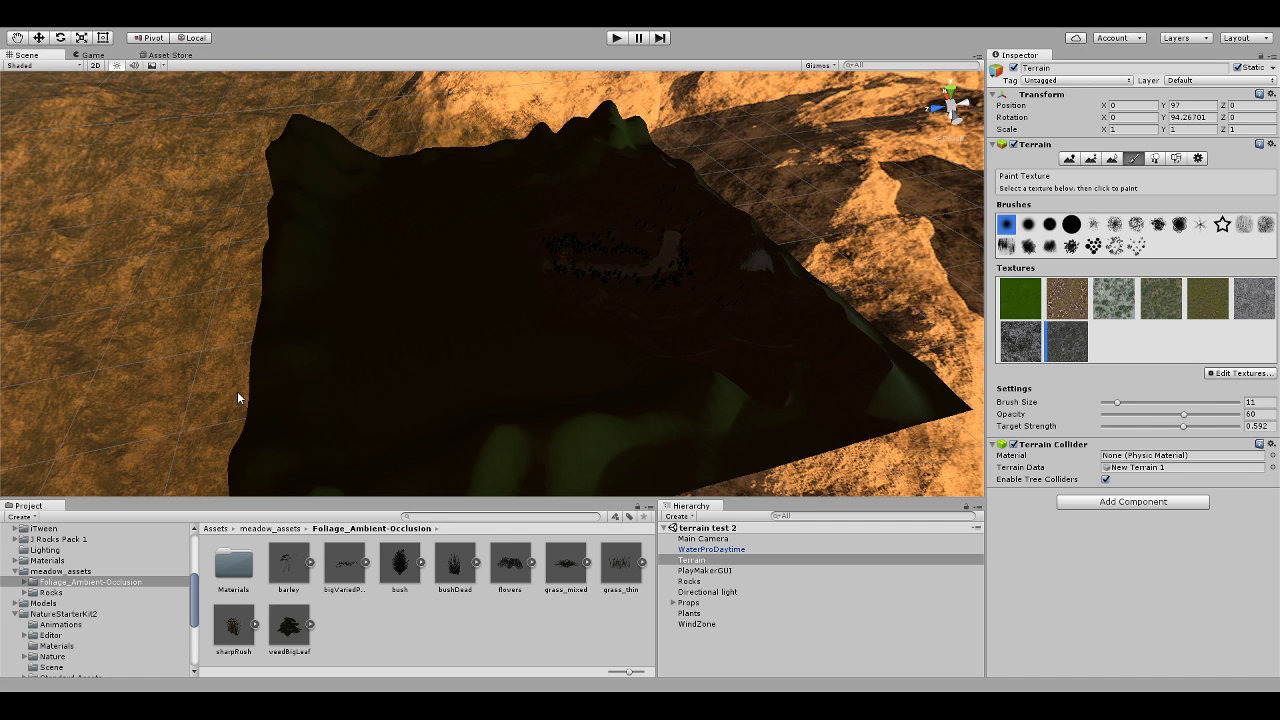
{"action": "right_click_drag", "start_coordinate": [553, 352], "coordinate": [875, 270]}
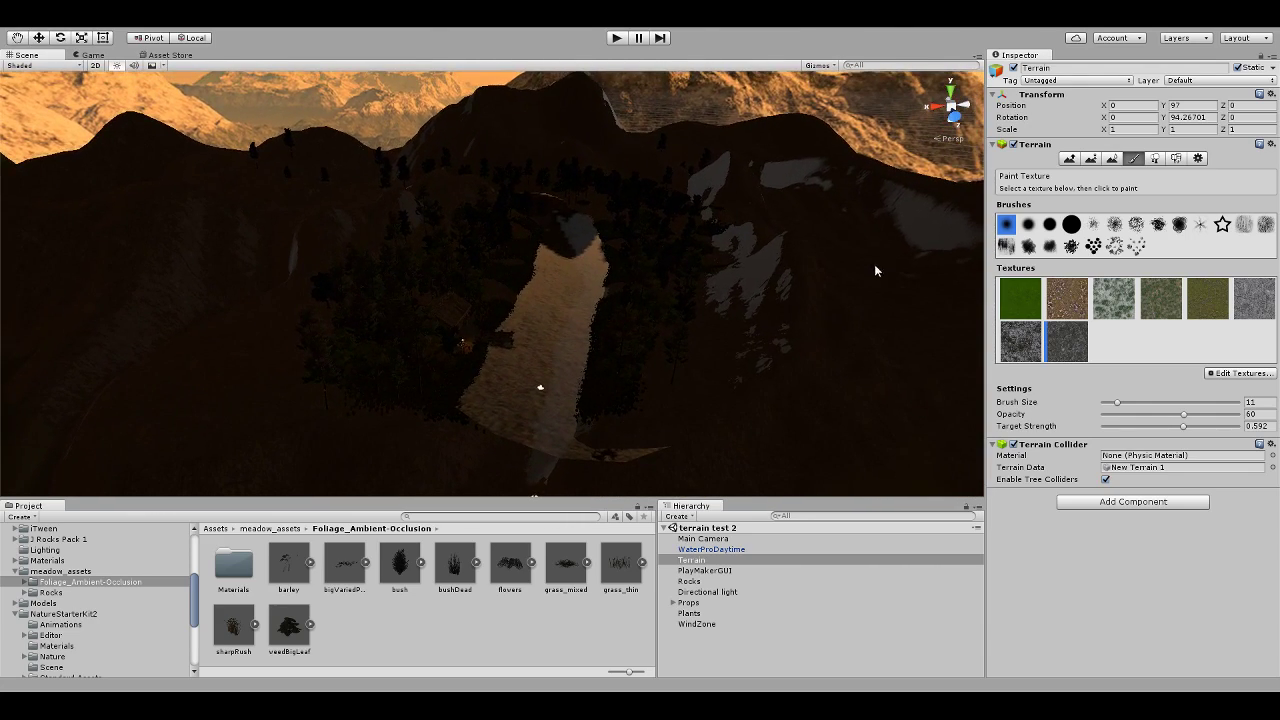
Select Rocks, then the Directional light to show intensity 0.6 and soft shadows at 0.858
{"action": "left_click", "coordinate": [694, 582]}
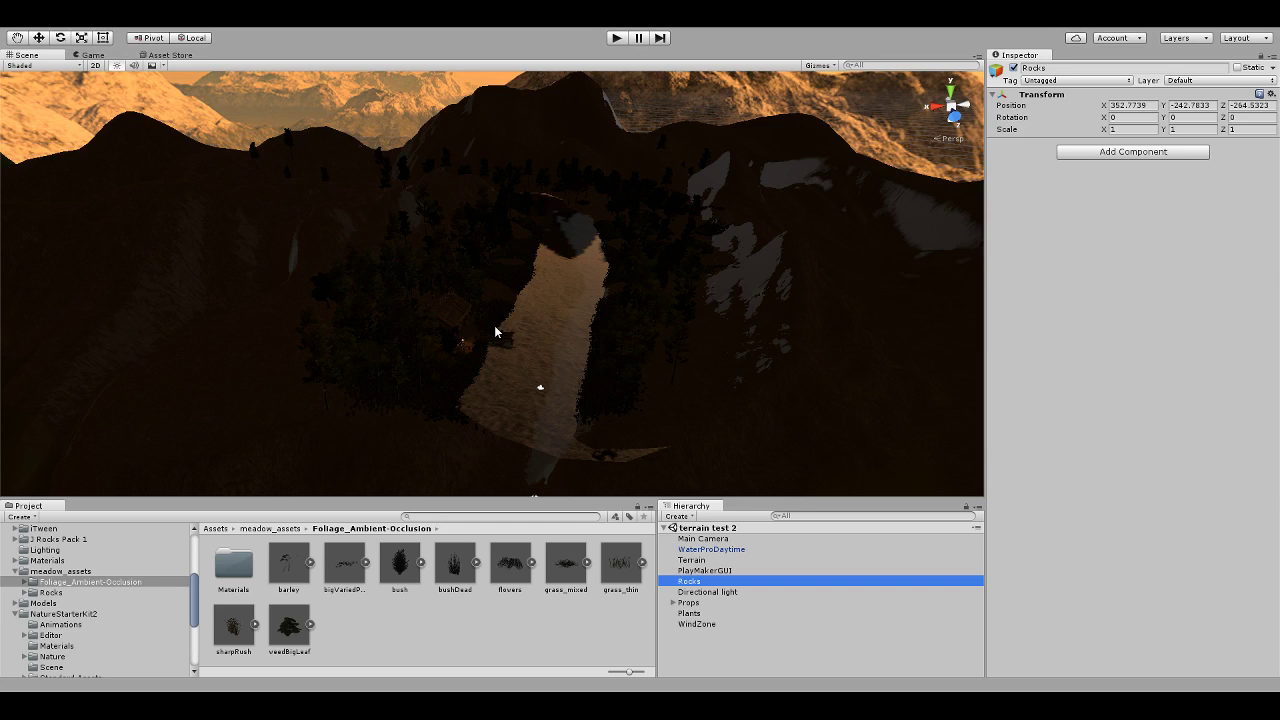
{"action": "left_click", "coordinate": [708, 591]}
{"action": "left_click_drag", "start_coordinate": [693, 395], "coordinate": [711, 288], "text": "alt"}
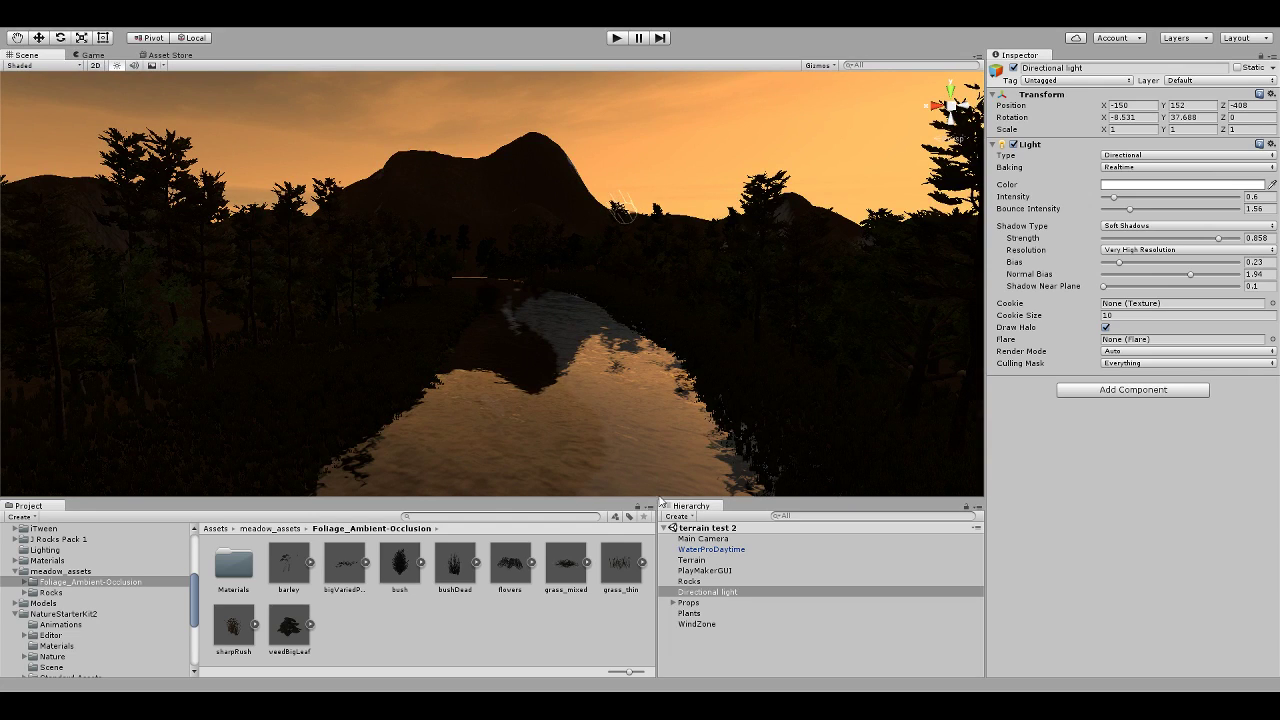
Review the Main Camera's fog, sun shafts and depth of field, then toggle the Directional light's Draw Halo on
{"action": "left_click", "coordinate": [701, 539]}
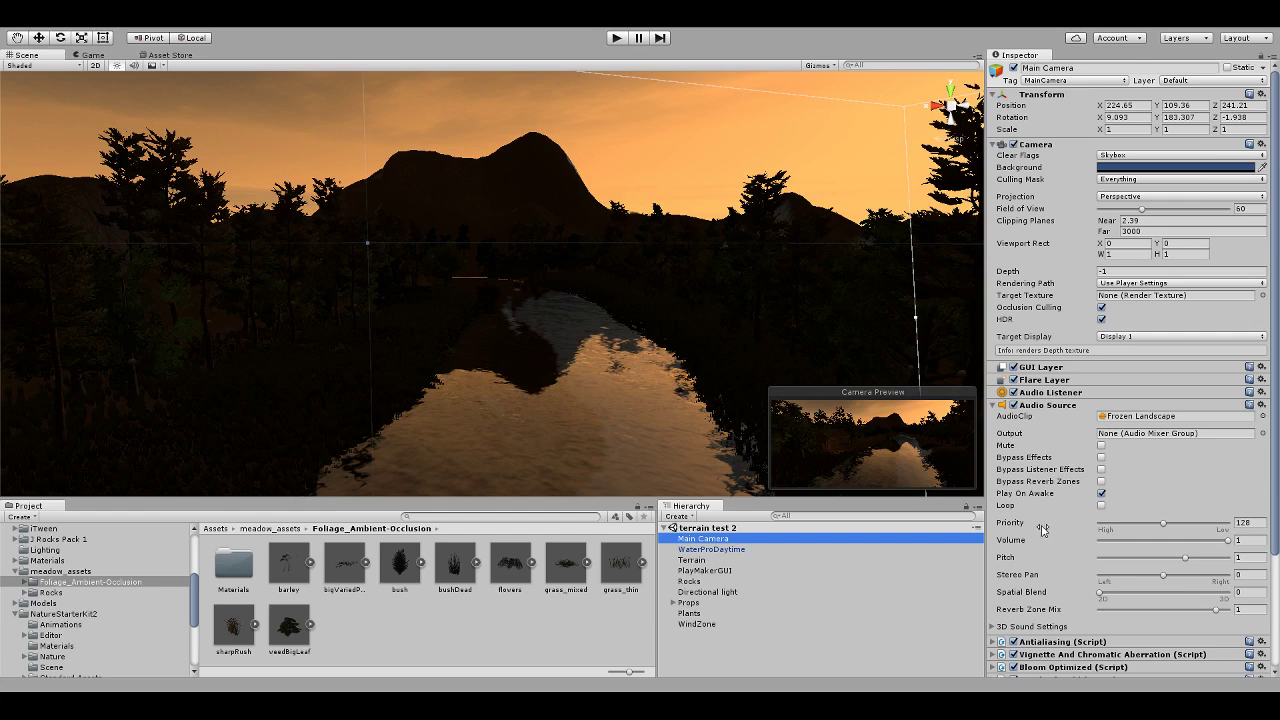
{"action": "scroll", "coordinate": [1068, 521], "scroll_direction": "down", "scroll_amount": 3}
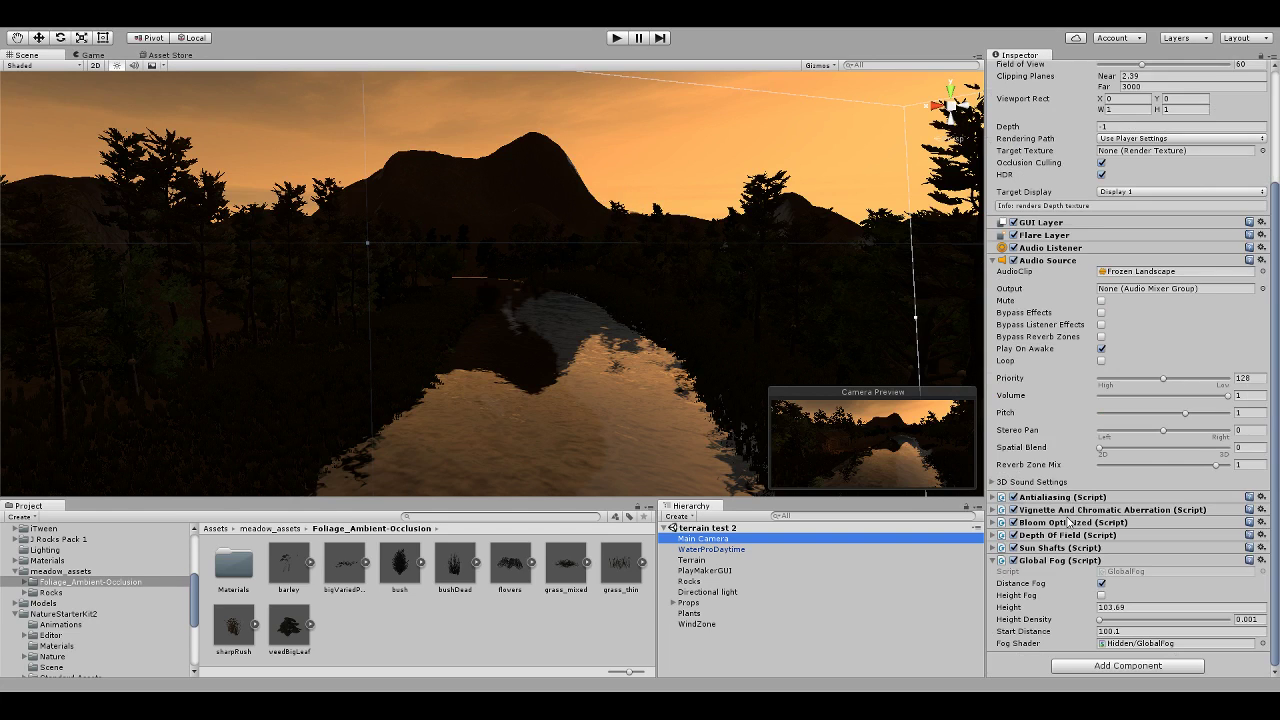
{"action": "left_click", "coordinate": [690, 594]}
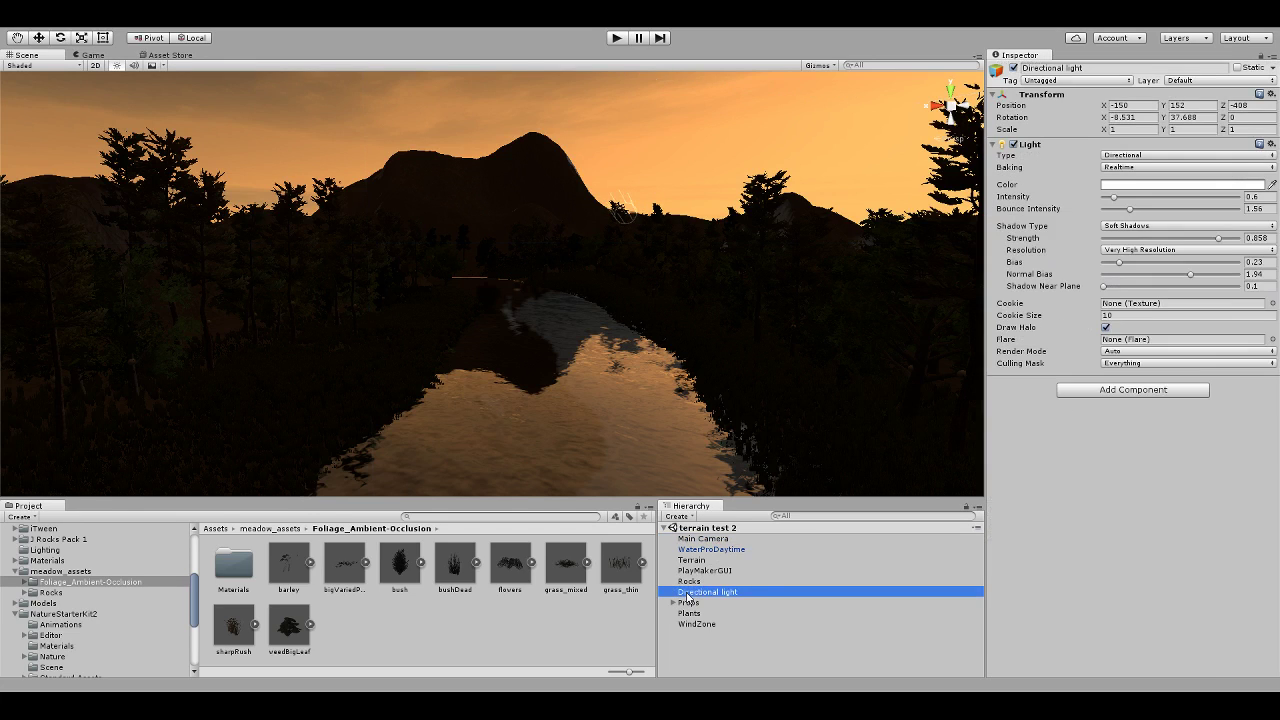
{"action": "left_click", "coordinate": [1105, 327]}
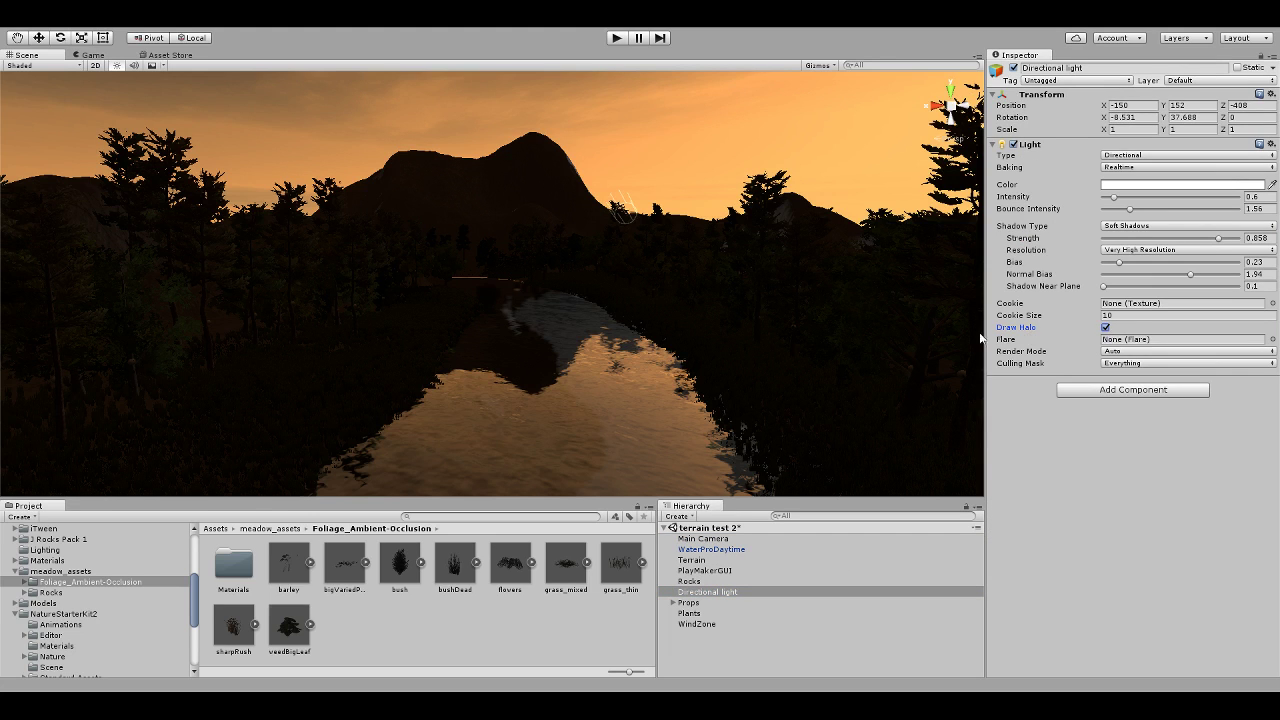
{"action": "mouse_move", "coordinate": [928, 339]}
{"action": "right_mouse_down"}
{"action": "mouse_move", "coordinate": [689, 337]}
{"action": "mouse_move", "coordinate": [689, 360]}
{"action": "mouse_move", "coordinate": [689, 334]}
{"action": "mouse_move", "coordinate": [728, 334]}
{"action": "right_mouse_up"}
{"action": "left_click", "coordinate": [1106, 328]}
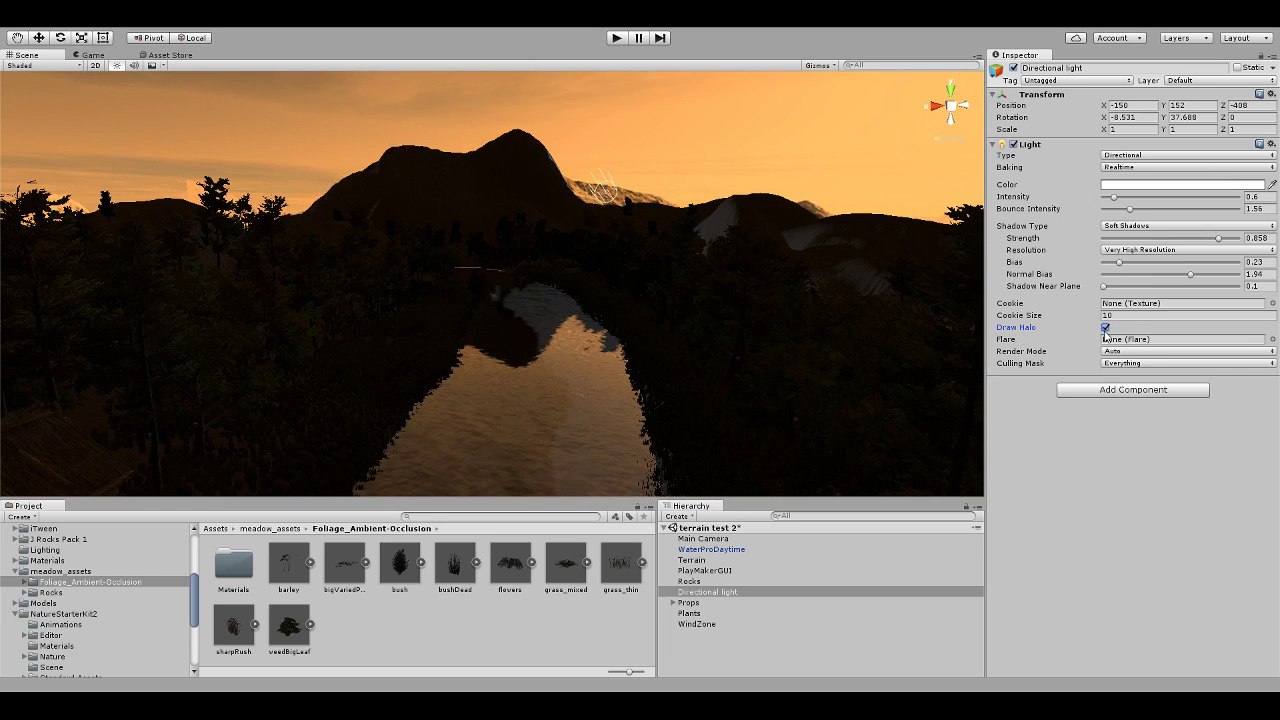
{"action": "right_click_drag", "start_coordinate": [778, 398], "coordinate": [501, 388]}
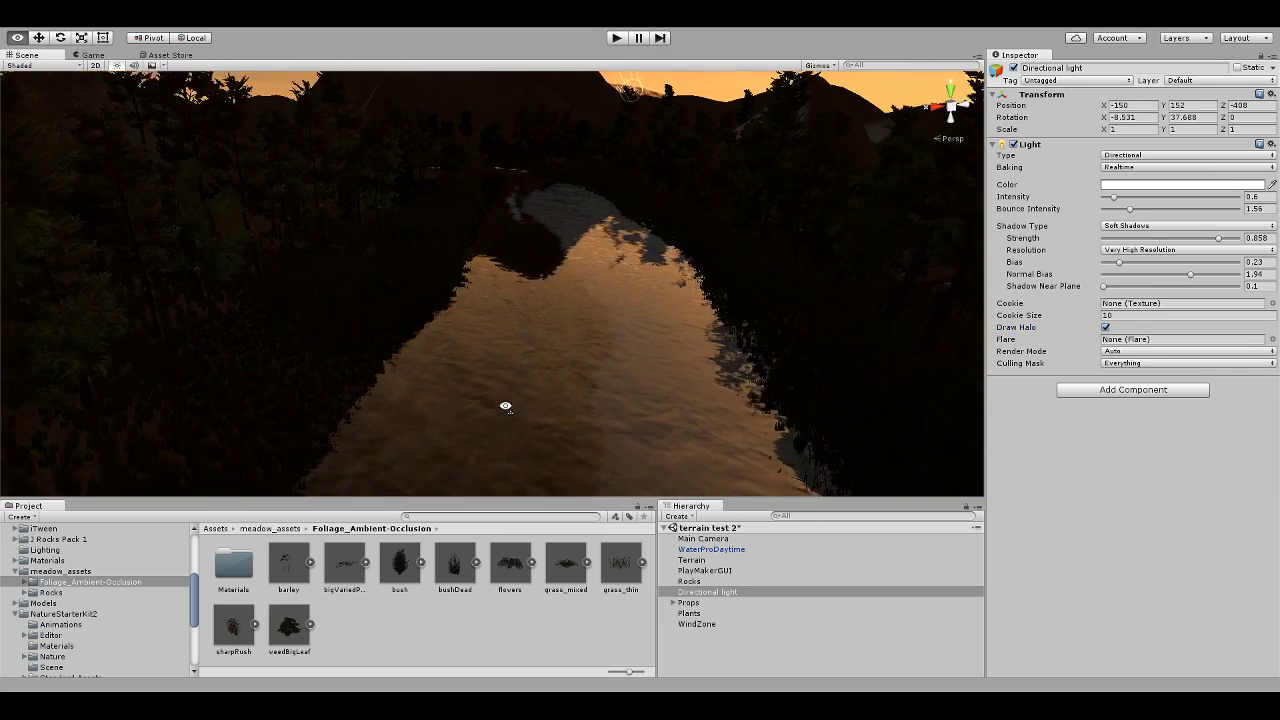
{"action": "left_click", "coordinate": [705, 550]}
{"action": "left_click", "coordinate": [700, 560]}
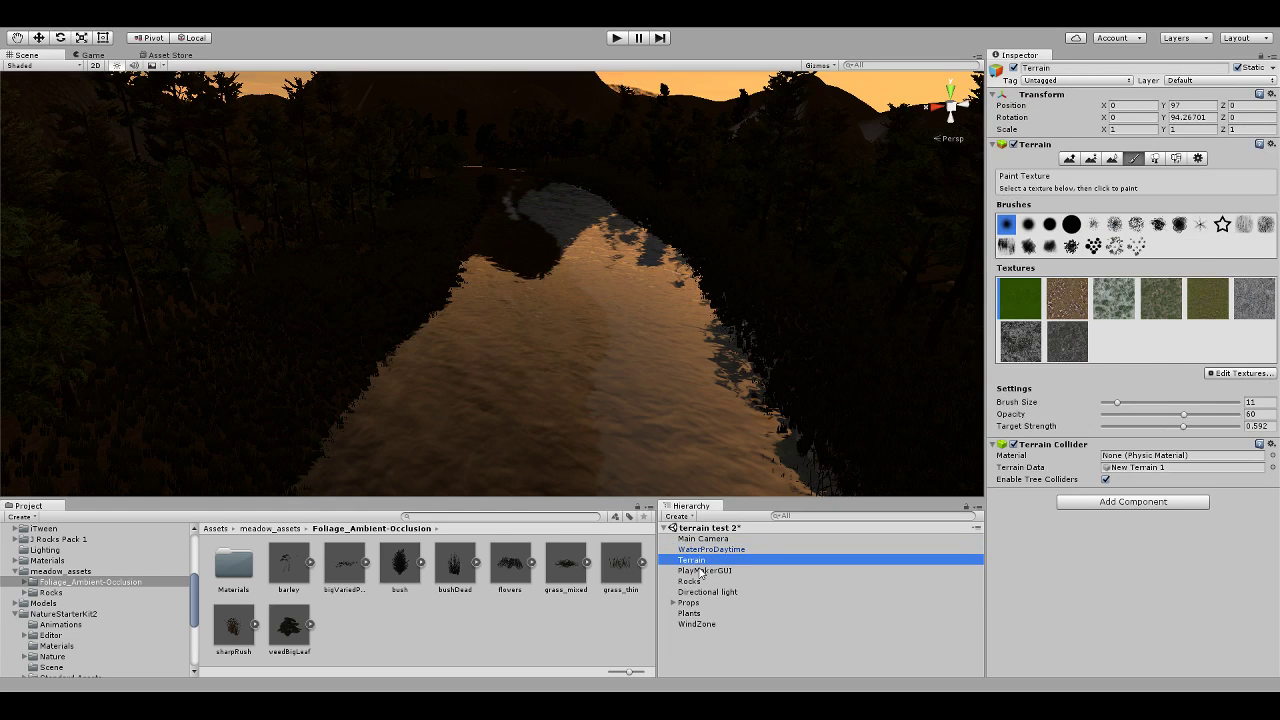
{"action": "left_click", "coordinate": [702, 571]}
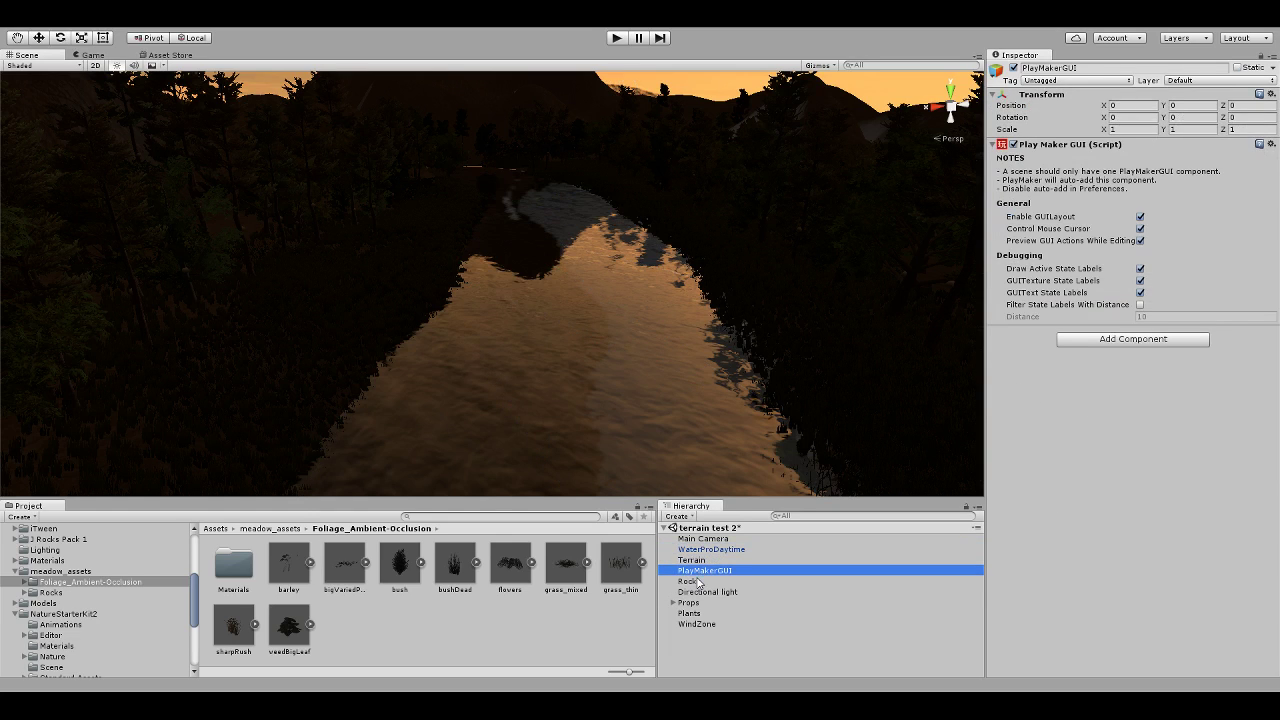
{"action": "left_click", "coordinate": [697, 582]}
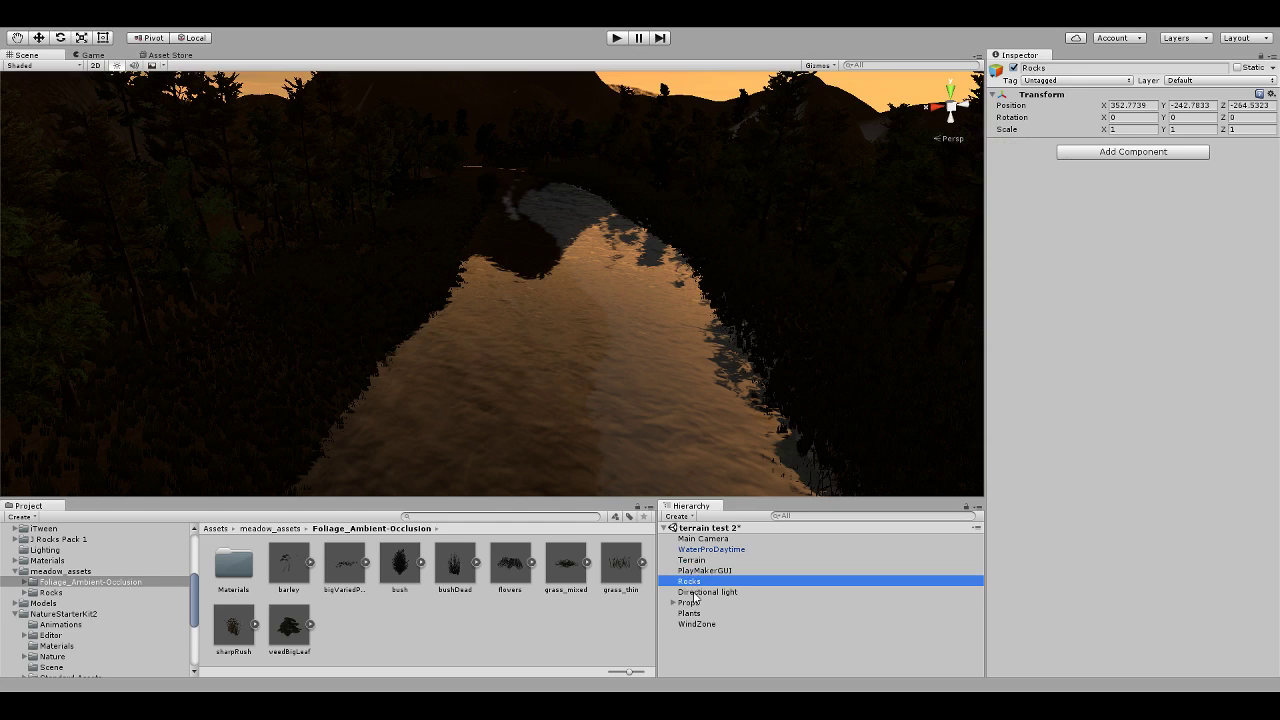
{"action": "left_click", "coordinate": [697, 592]}
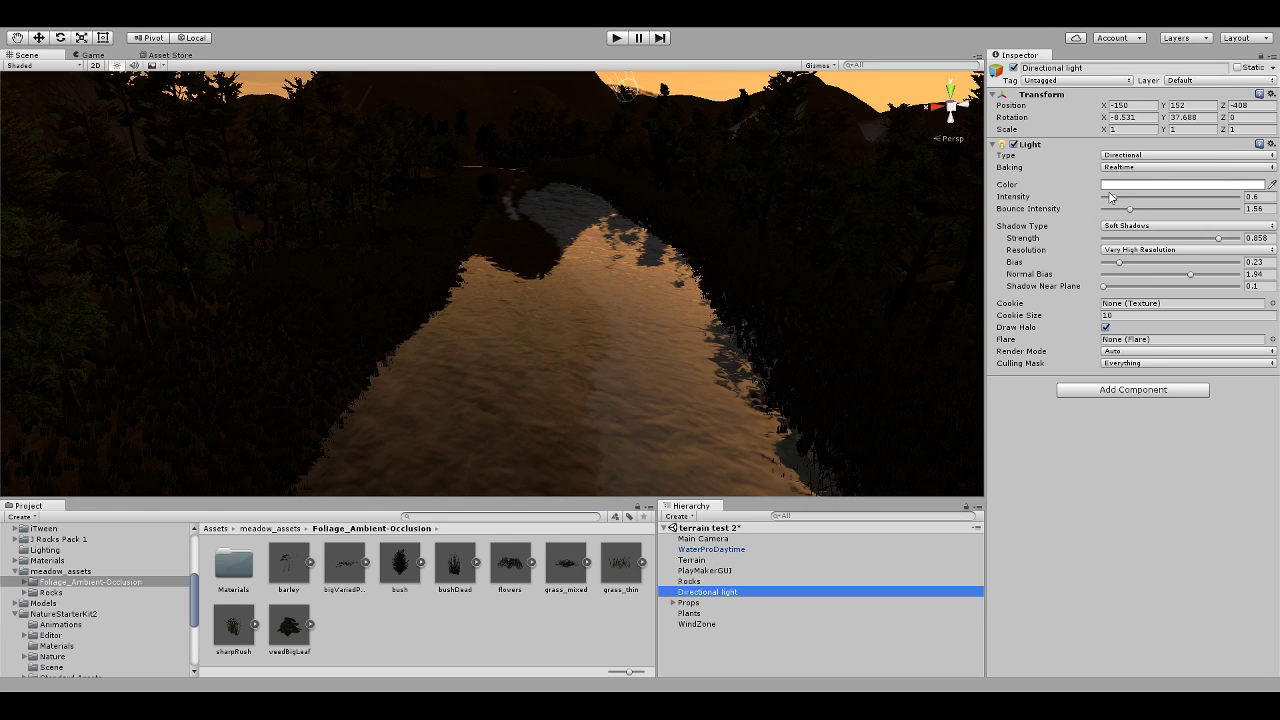
{"action": "left_click_drag", "start_coordinate": [722, 283], "coordinate": [716, 252], "text": "alt"}
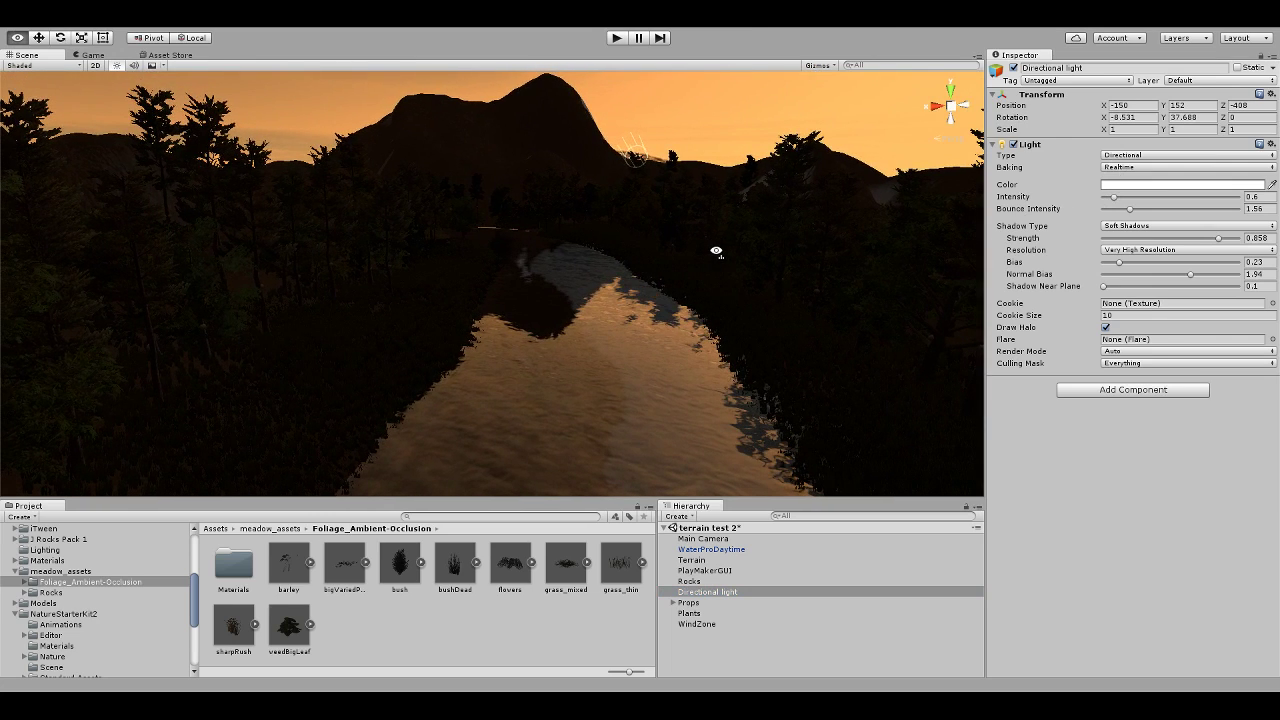
Collapse meadow_assets and NatureStarterKit2, then expand Skybox through its cubemaps to the Materials folder
{"action": "left_click", "coordinate": [16, 572]}
{"action": "left_click", "coordinate": [13, 594]}
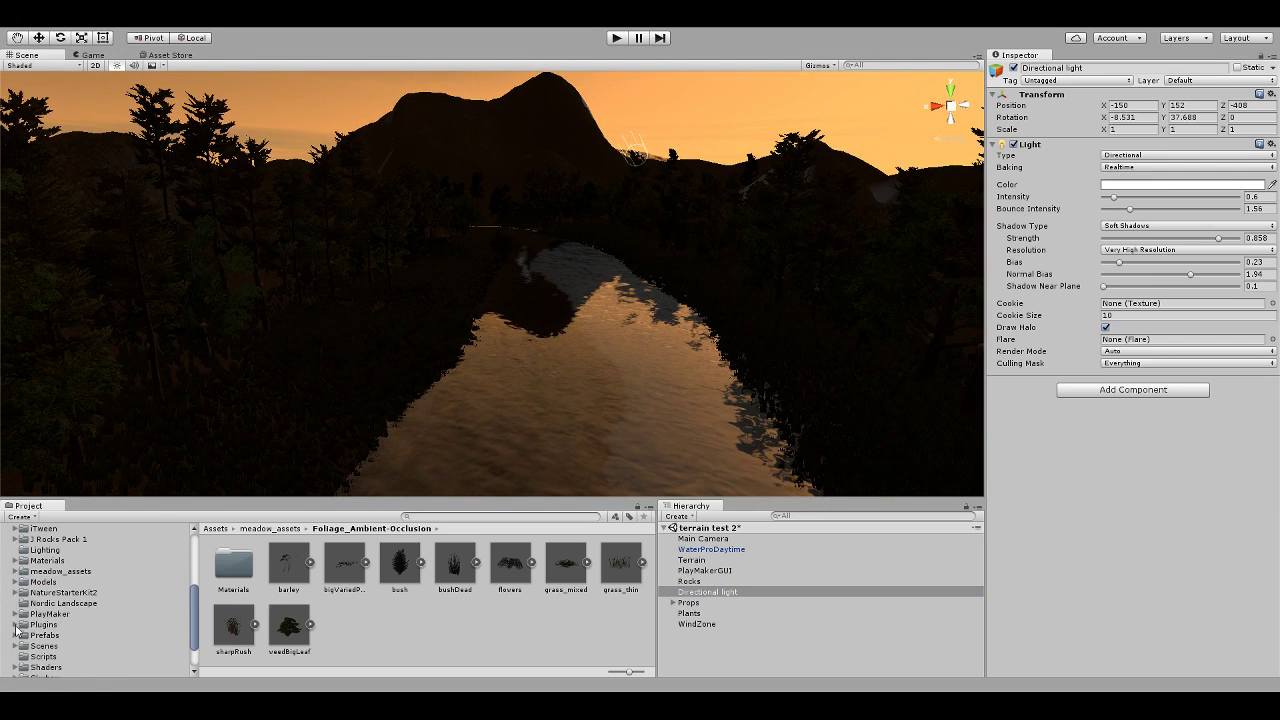
{"action": "scroll", "coordinate": [60, 630], "scroll_direction": "down", "scroll_amount": 2}
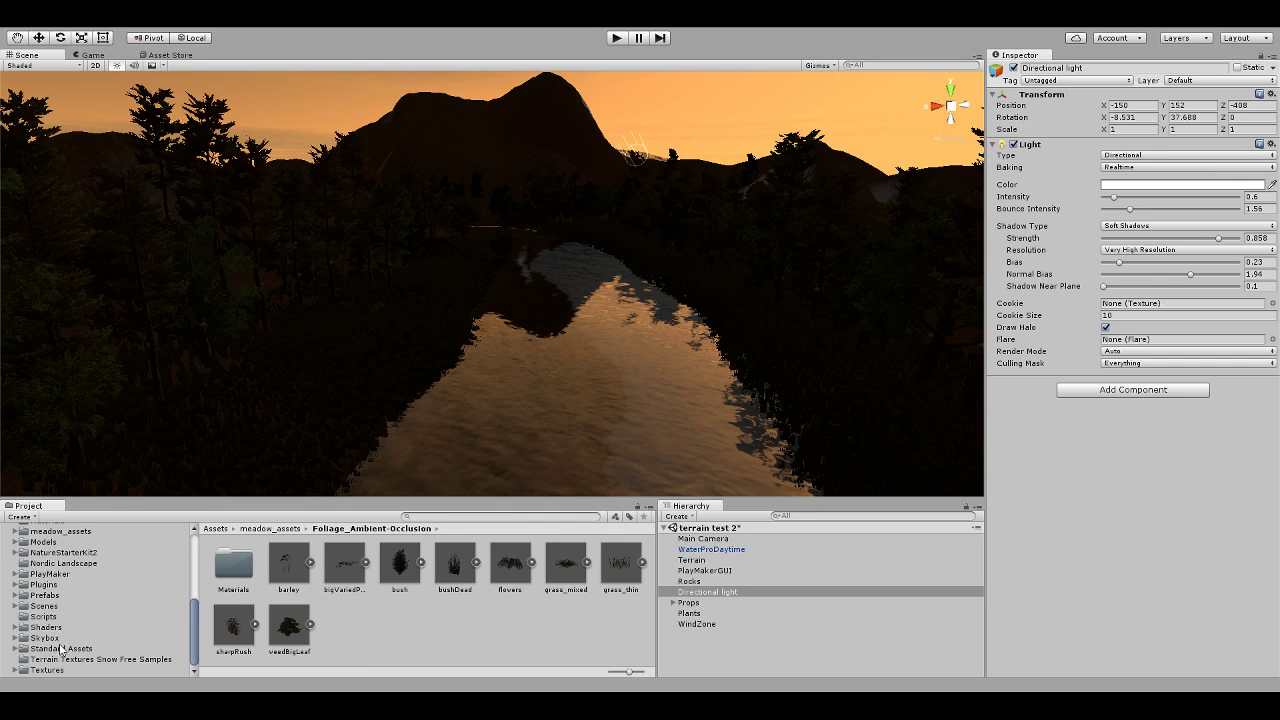
{"action": "left_click", "coordinate": [52, 638]}
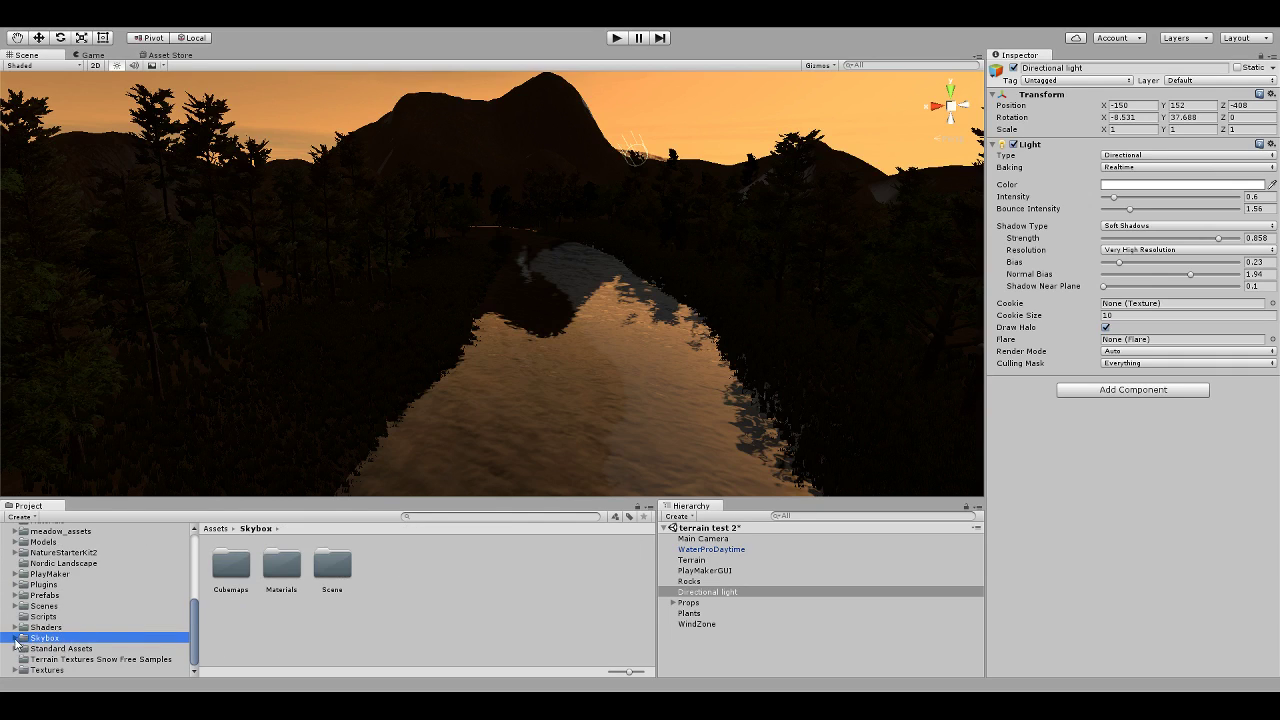
{"action": "left_click", "coordinate": [14, 638]}
{"action": "left_click", "coordinate": [55, 648]}
{"action": "left_click", "coordinate": [57, 660]}
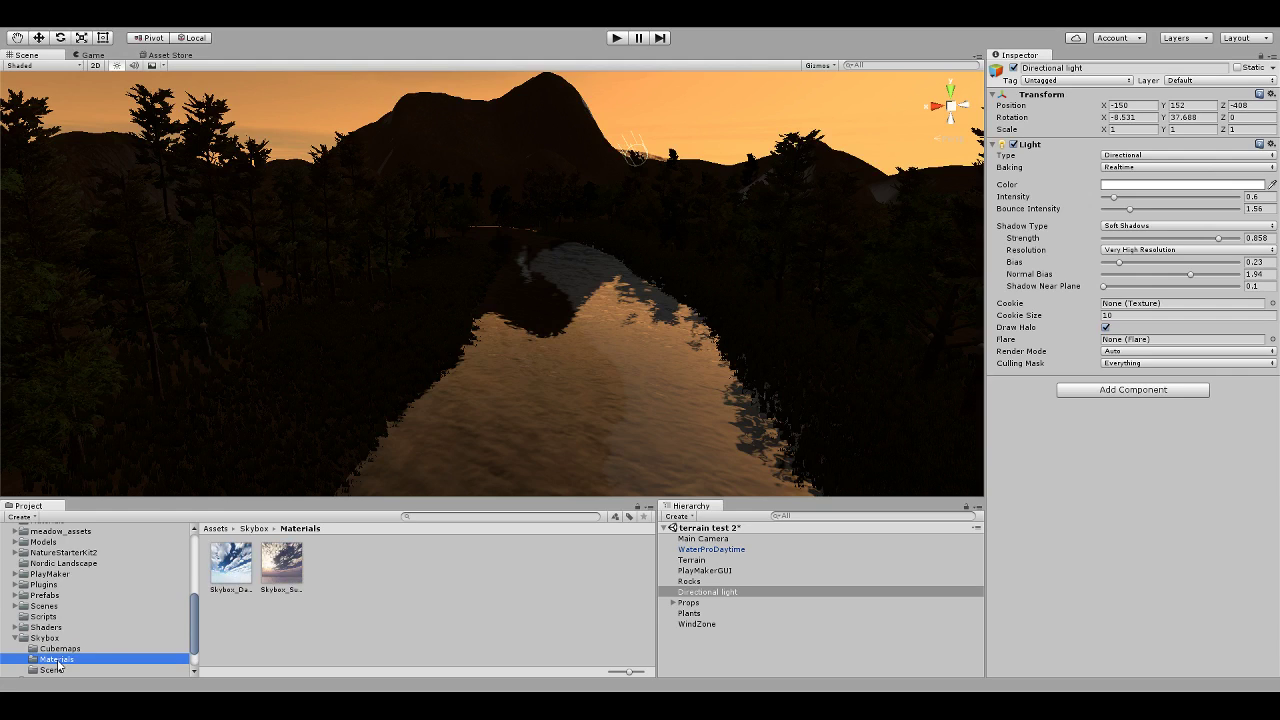
{"action": "scroll", "coordinate": [57, 665], "scroll_direction": "down", "scroll_amount": 1}
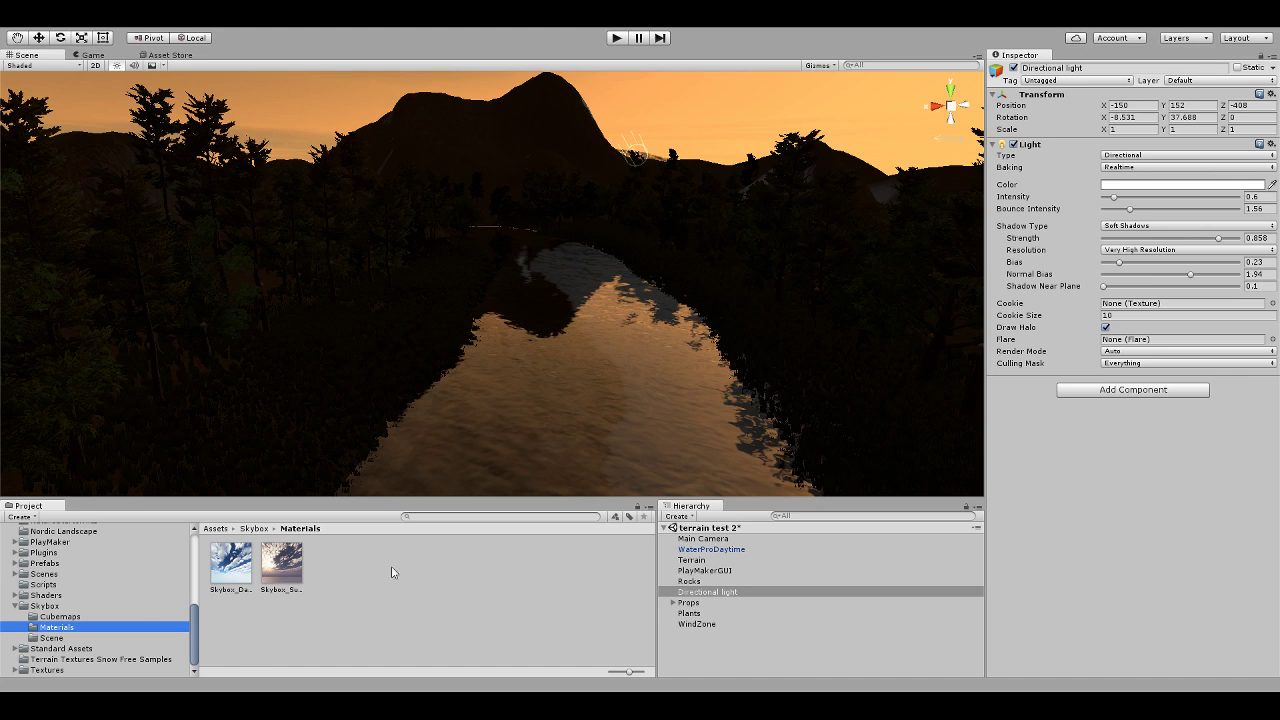
{"action": "scroll", "coordinate": [140, 603], "scroll_direction": "up", "scroll_amount": 4}
{"action": "right_click_drag", "start_coordinate": [410, 368], "coordinate": [217, 360]}
Preview the Game camera's river-and-cabin shot, then show the WindZone's directional settings in the Scene view
{"action": "left_click", "coordinate": [91, 55]}
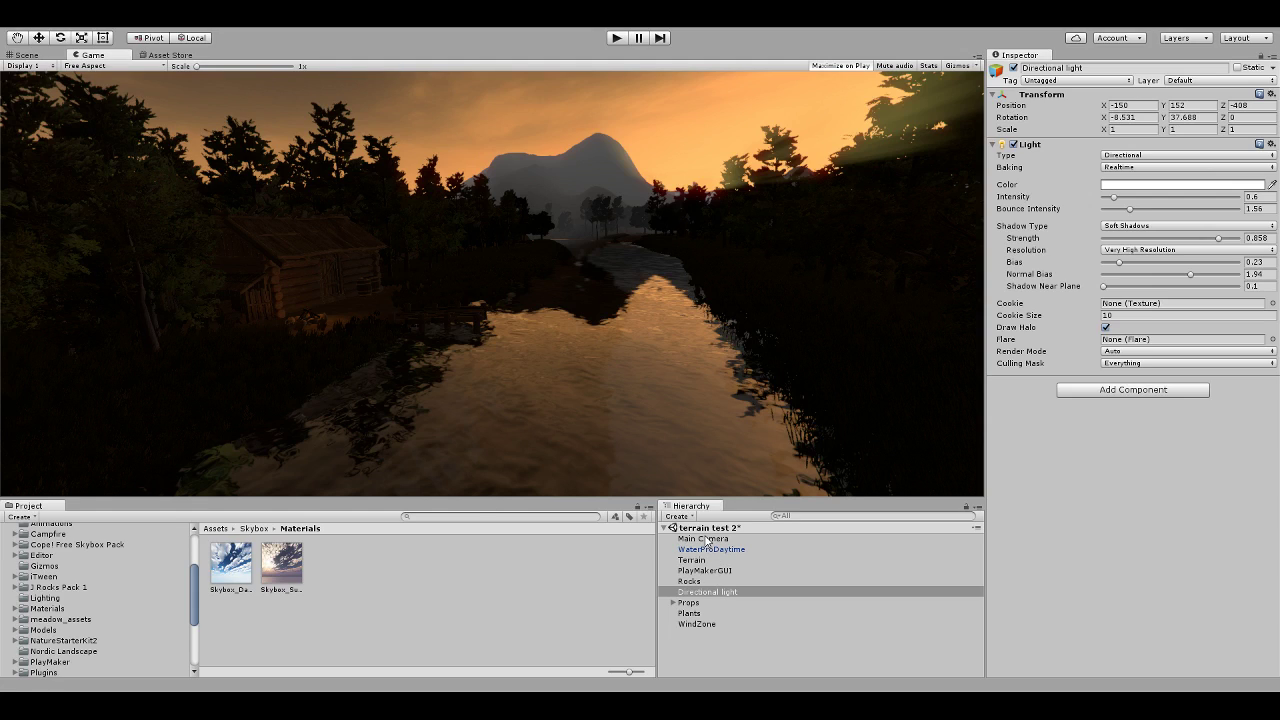
{"action": "left_click", "coordinate": [692, 625]}
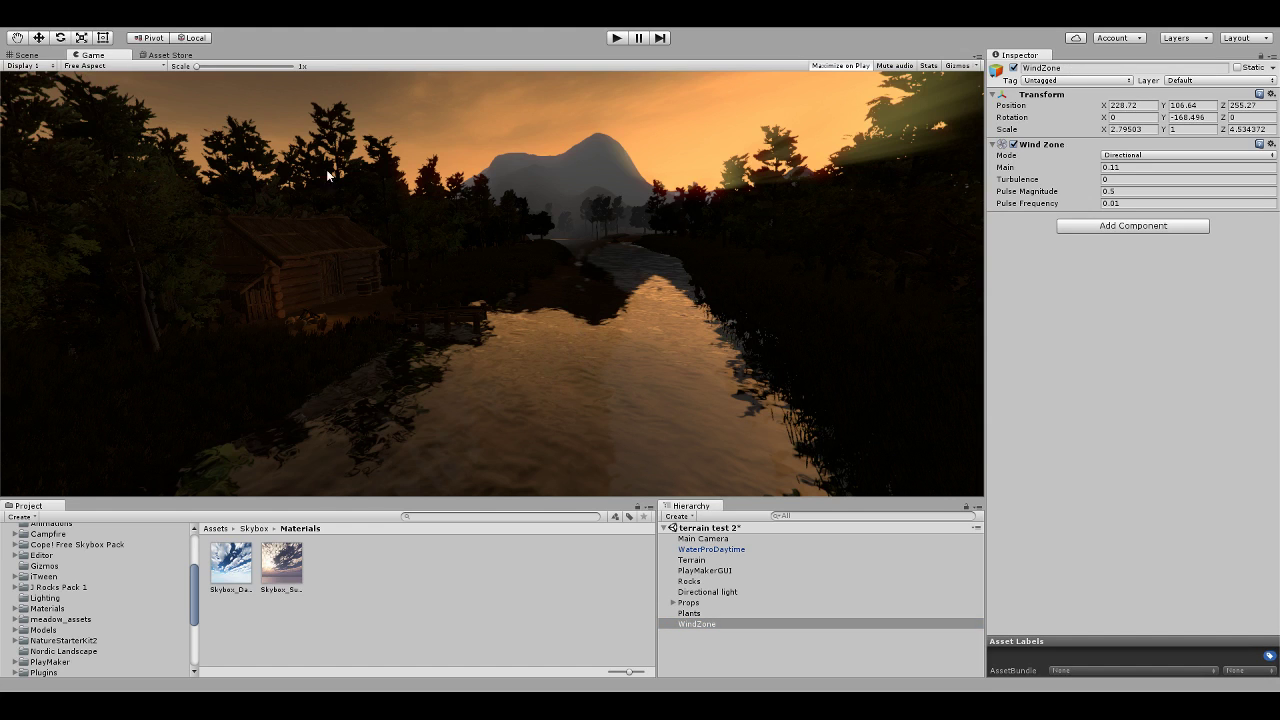
{"action": "left_click", "coordinate": [26, 55]}
{"action": "left_click_drag", "start_coordinate": [485, 262], "coordinate": [469, 311], "text": "alt"}
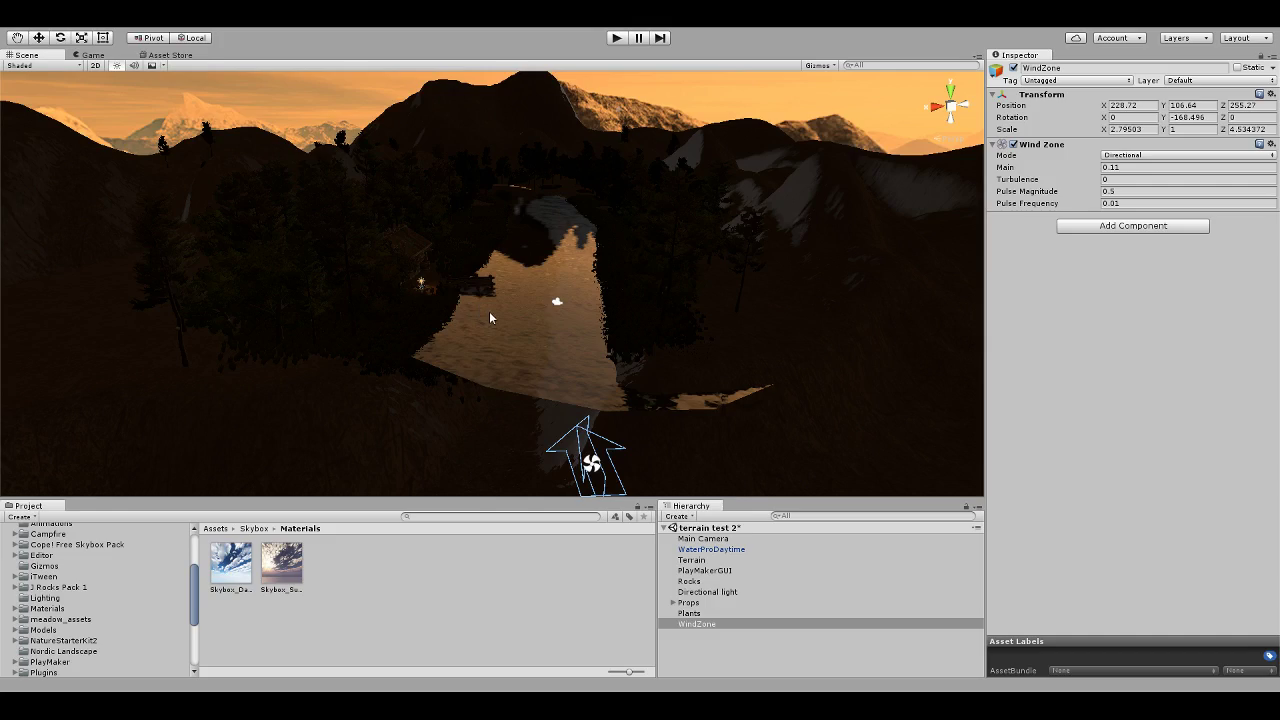
{"action": "left_click_drag", "start_coordinate": [492, 318], "coordinate": [437, 337], "text": "alt"}
{"action": "left_click", "coordinate": [407, 287]}
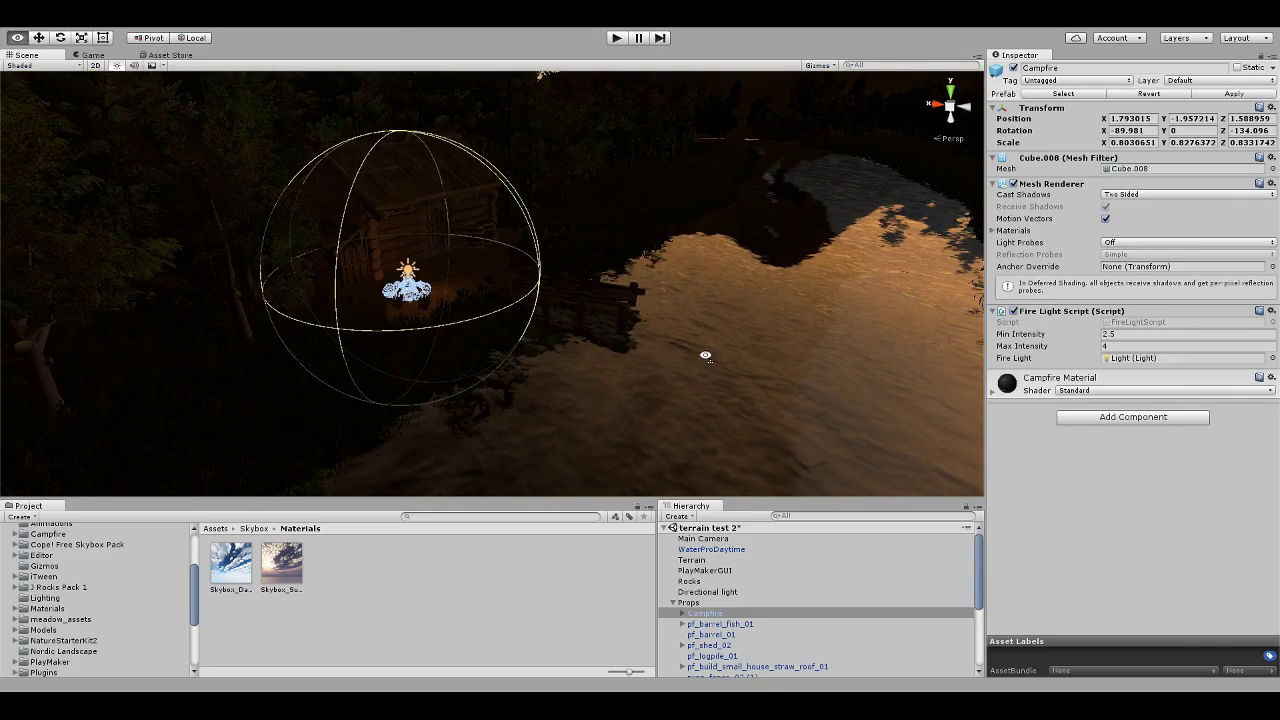
{"action": "key", "text": "f"}
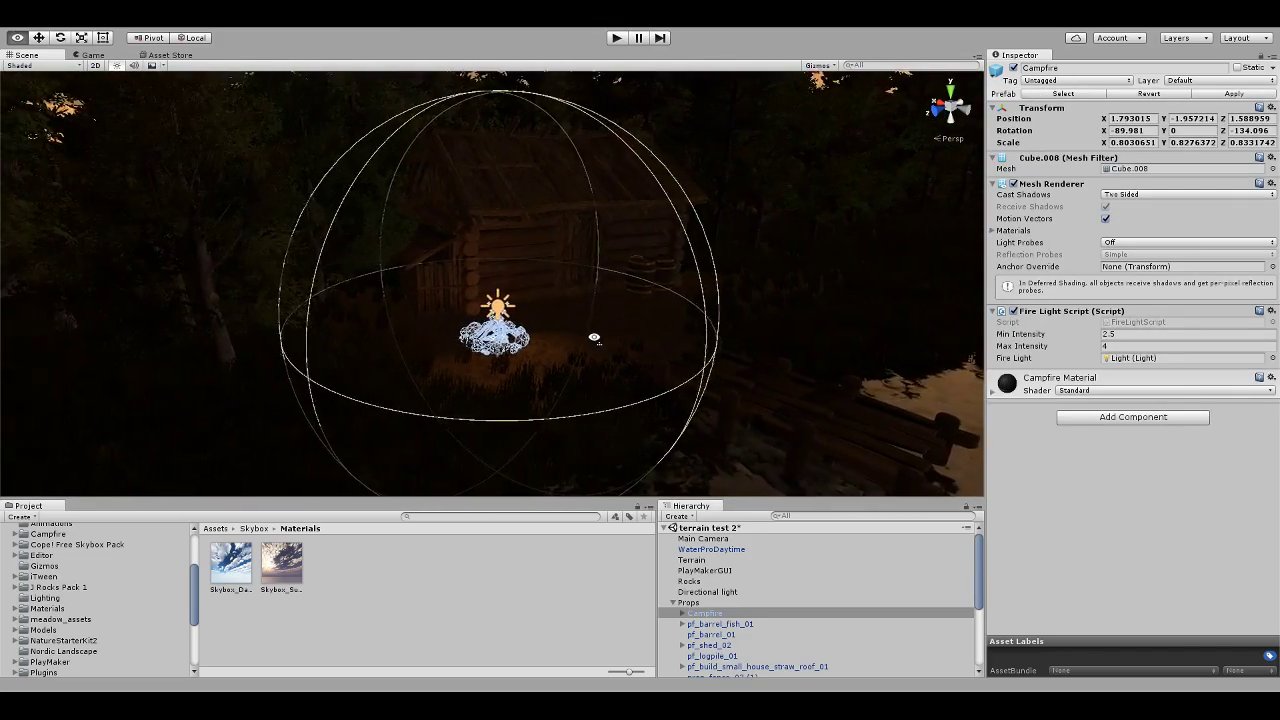
{"action": "left_click_drag", "start_coordinate": [593, 337], "coordinate": [602, 338], "text": "alt"}
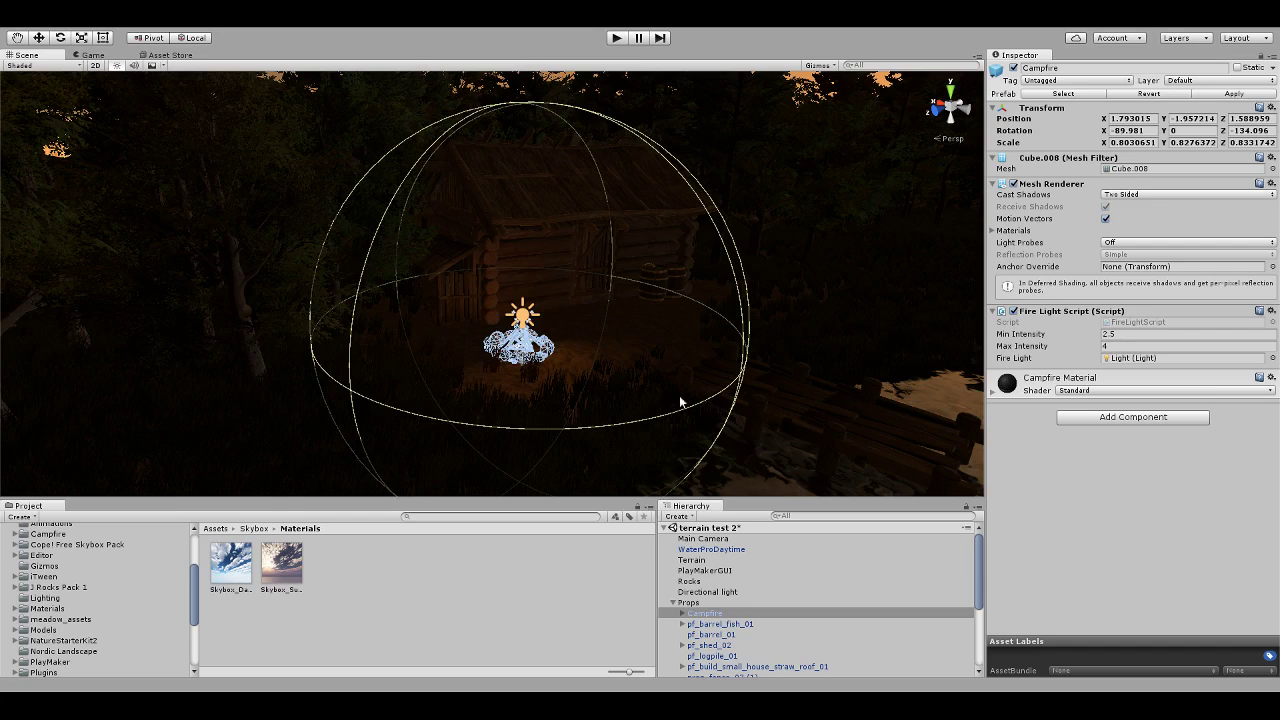
{"action": "scroll", "coordinate": [771, 607], "scroll_direction": "down", "scroll_amount": 2}
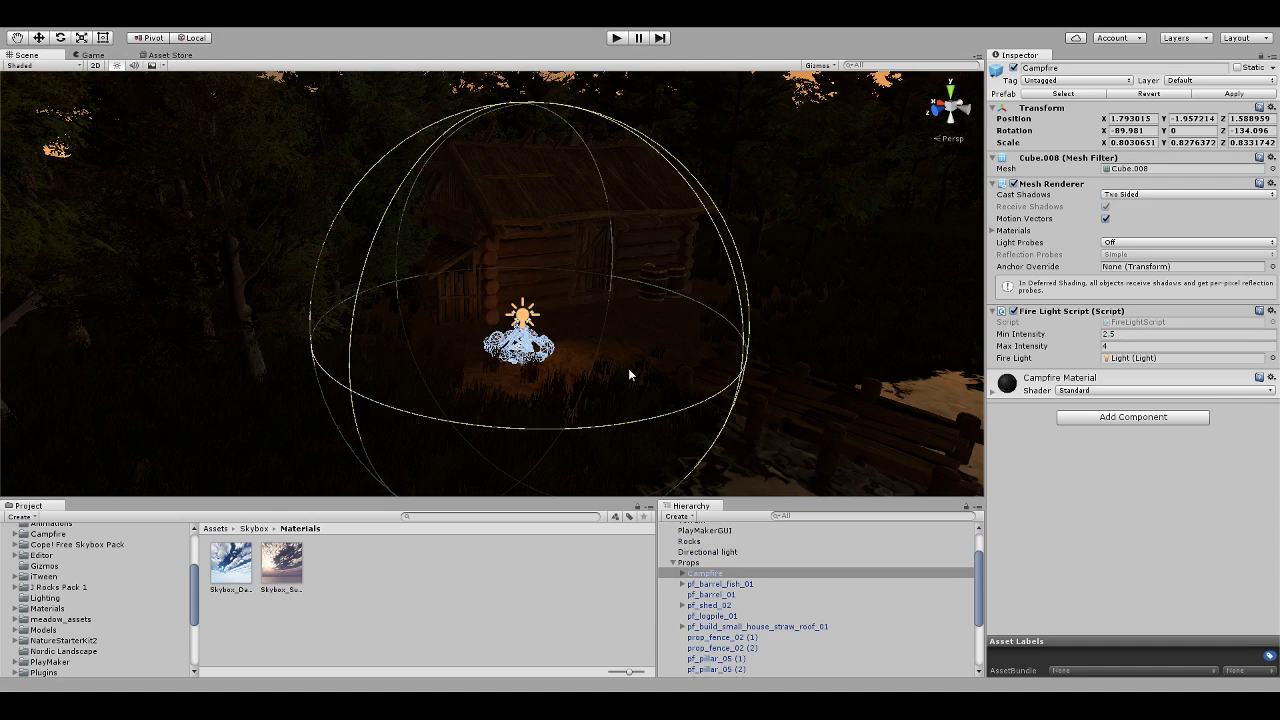
{"action": "left_click", "coordinate": [682, 575]}
{"action": "left_click", "coordinate": [700, 585]}
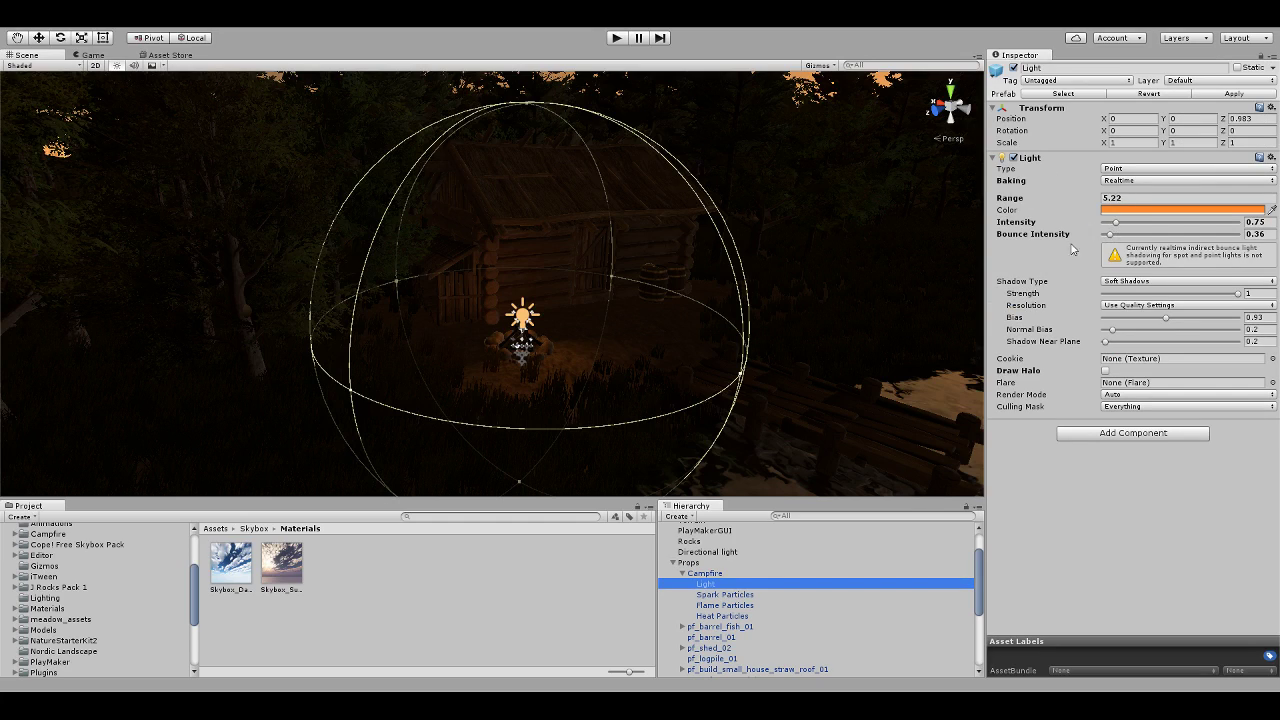
{"action": "right_click_drag", "start_coordinate": [810, 326], "coordinate": [980, 296]}
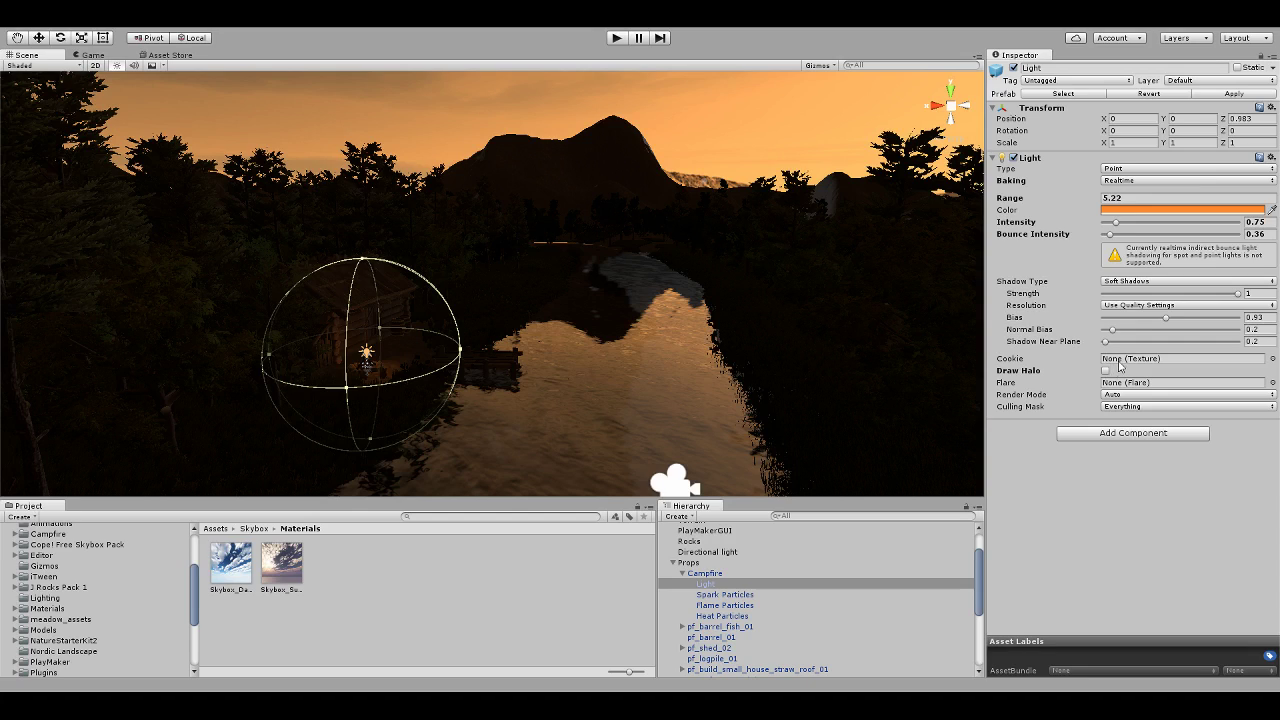
{"action": "left_click", "coordinate": [1097, 285]}
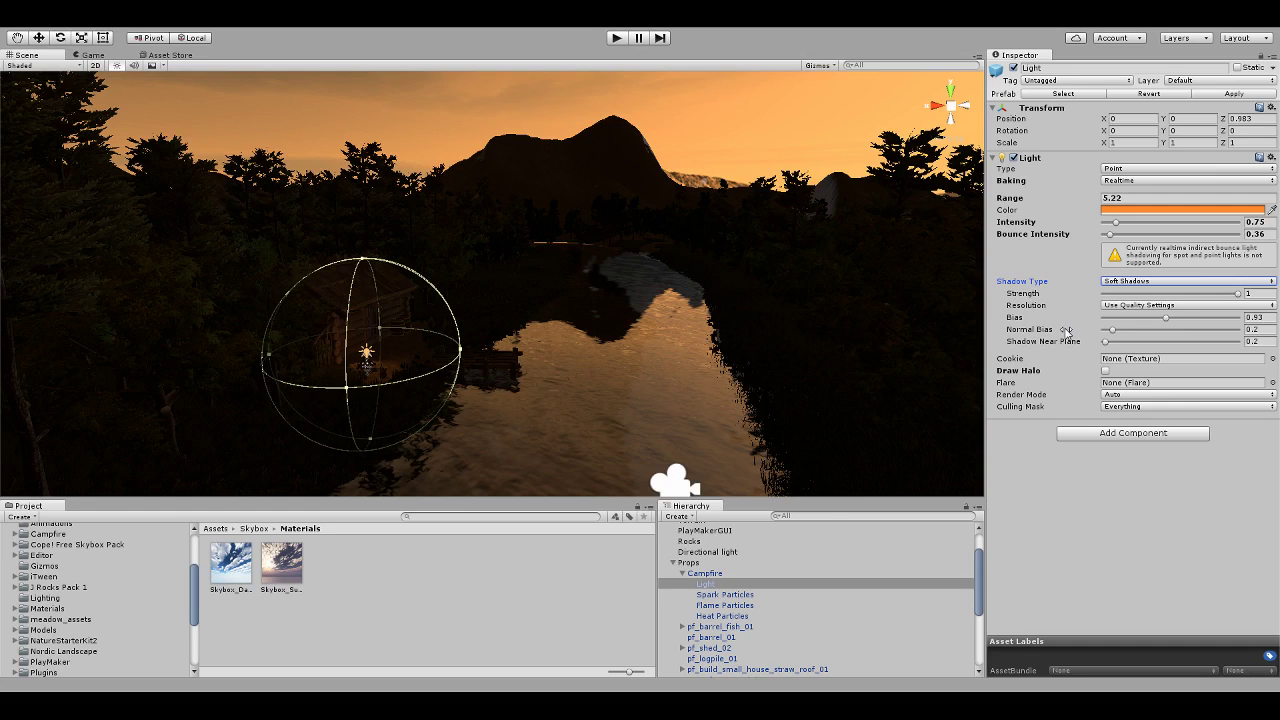
{"action": "left_click", "coordinate": [688, 573]}
{"action": "left_click", "coordinate": [683, 573]}
{"action": "left_click", "coordinate": [636, 405]}
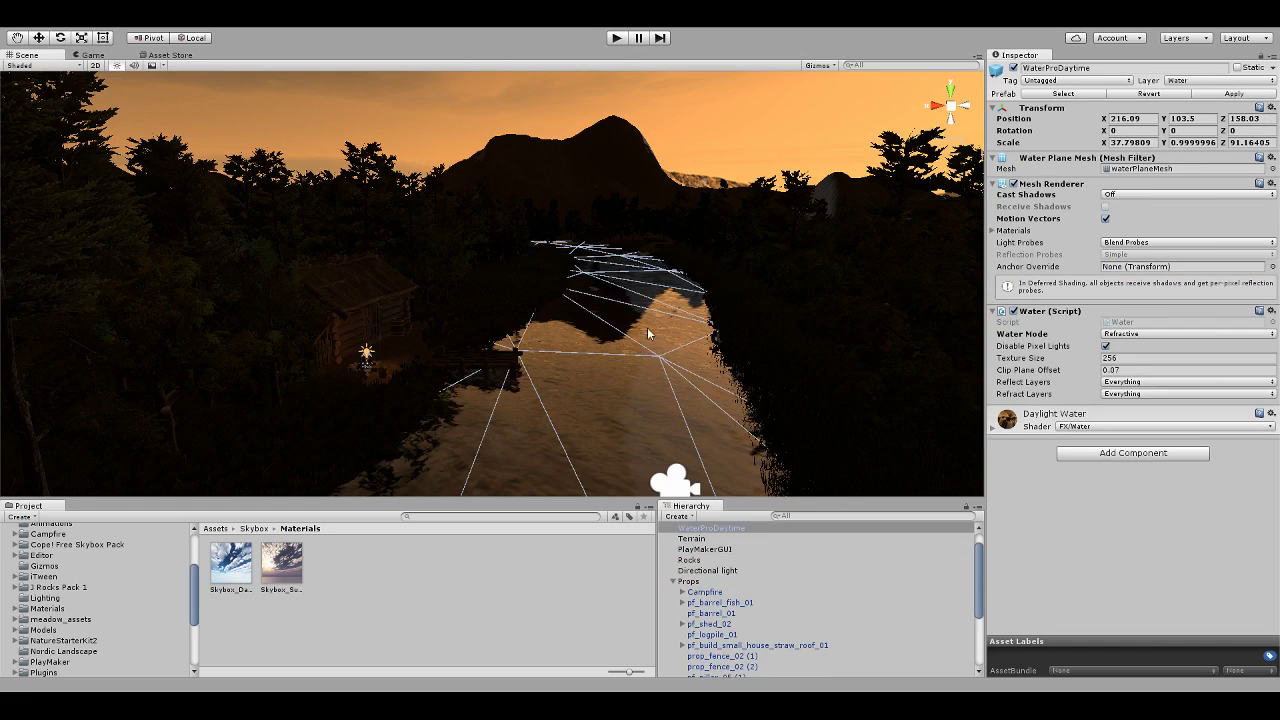
{"action": "right_click_drag", "start_coordinate": [636, 405], "coordinate": [542, 288]}
{"action": "left_click", "coordinate": [543, 291]}
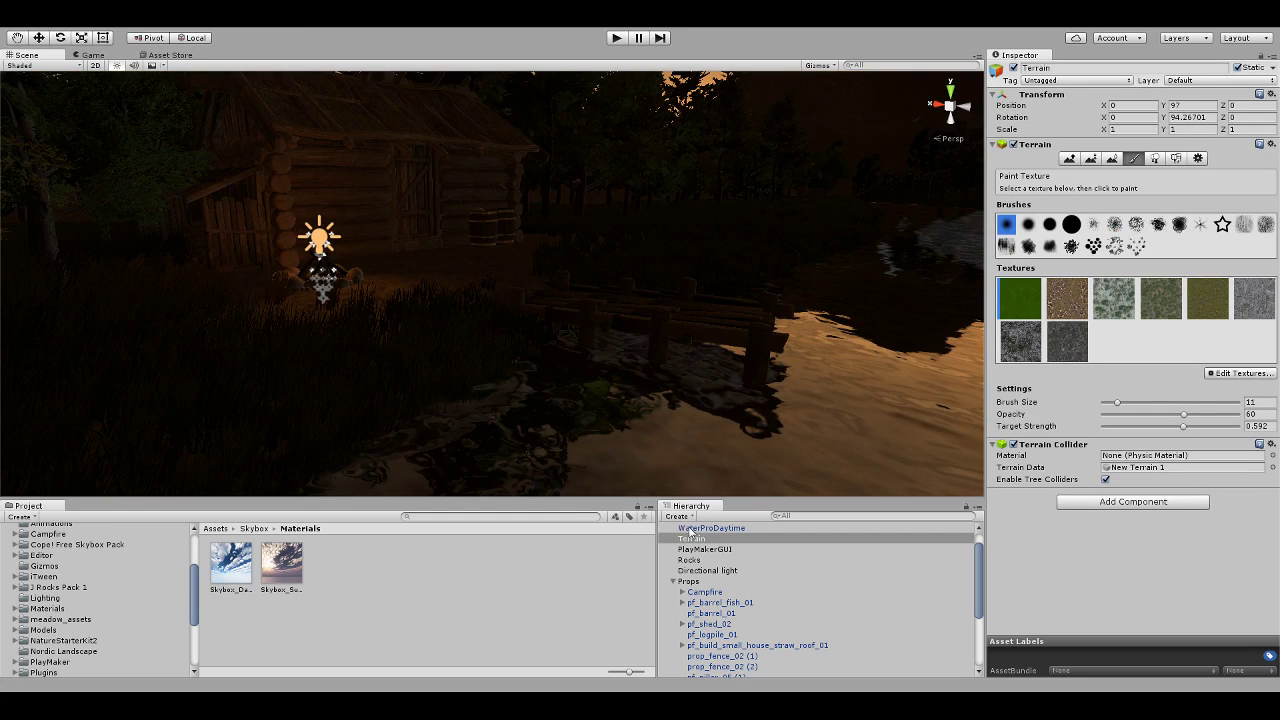
{"action": "scroll", "coordinate": [698, 541], "scroll_direction": "up", "scroll_amount": 1}
{"action": "left_click", "coordinate": [674, 603]}
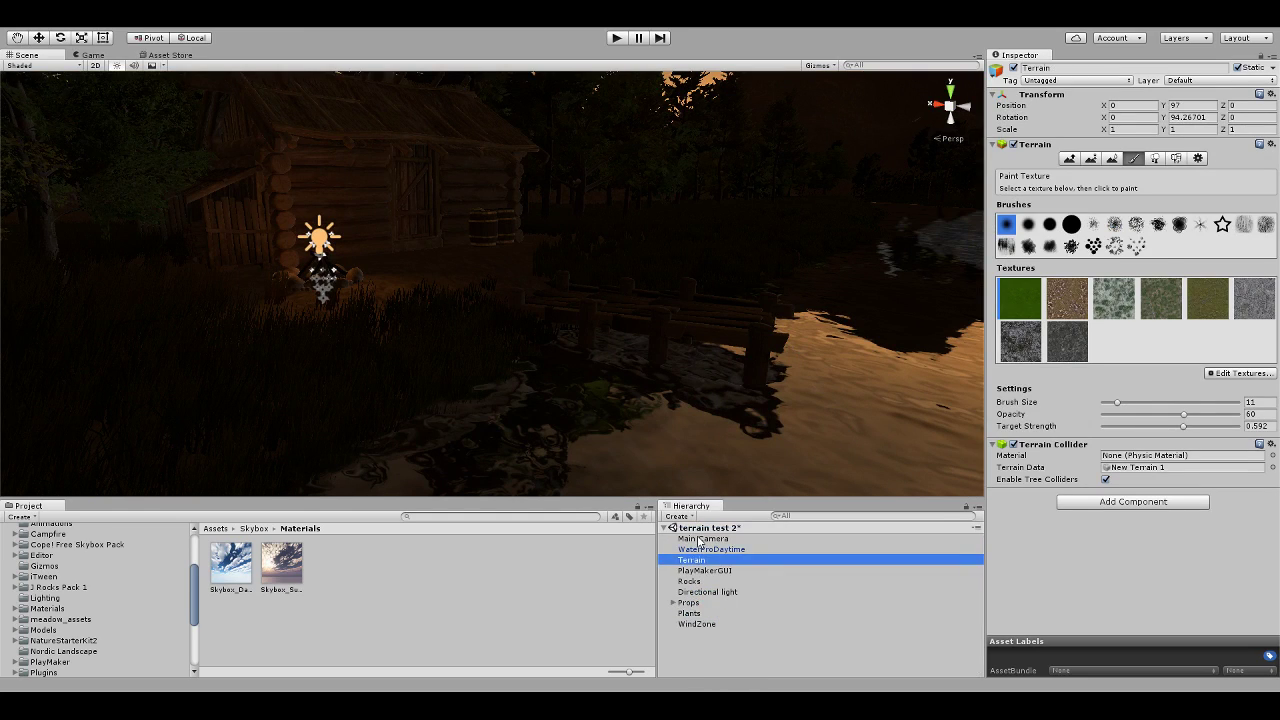
{"action": "left_click", "coordinate": [690, 538]}
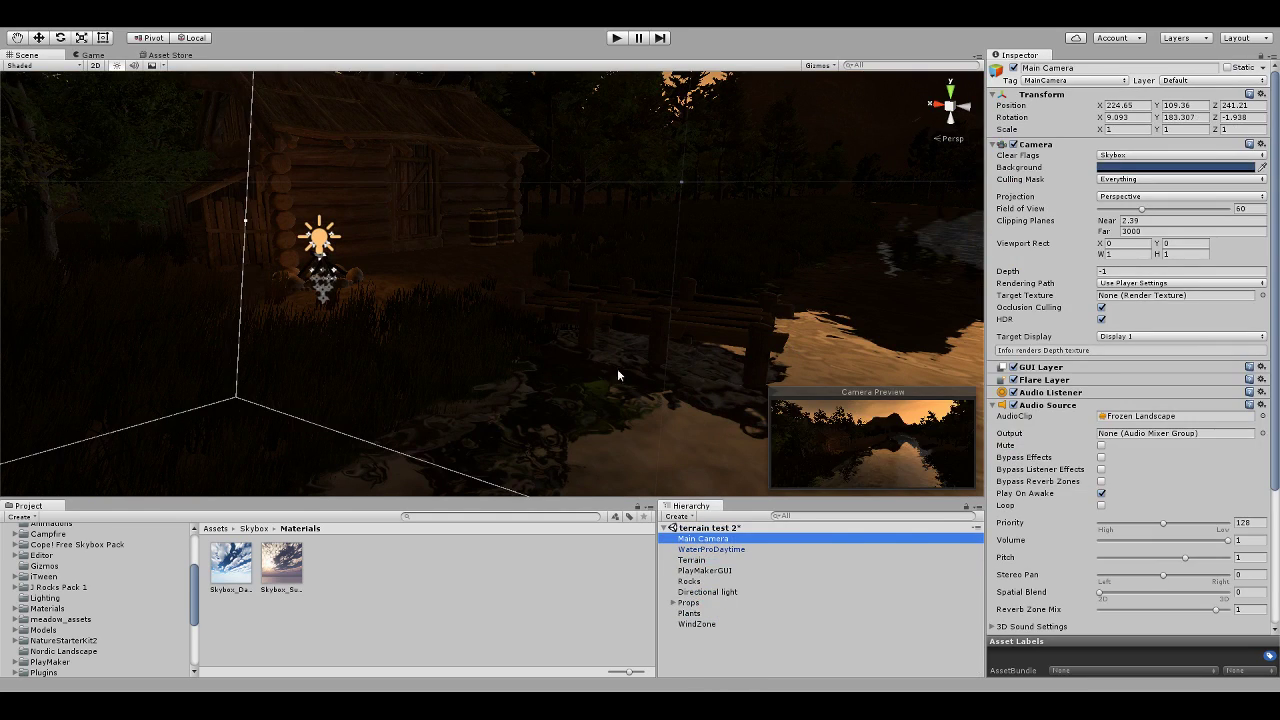
{"action": "left_click", "coordinate": [92, 55]}
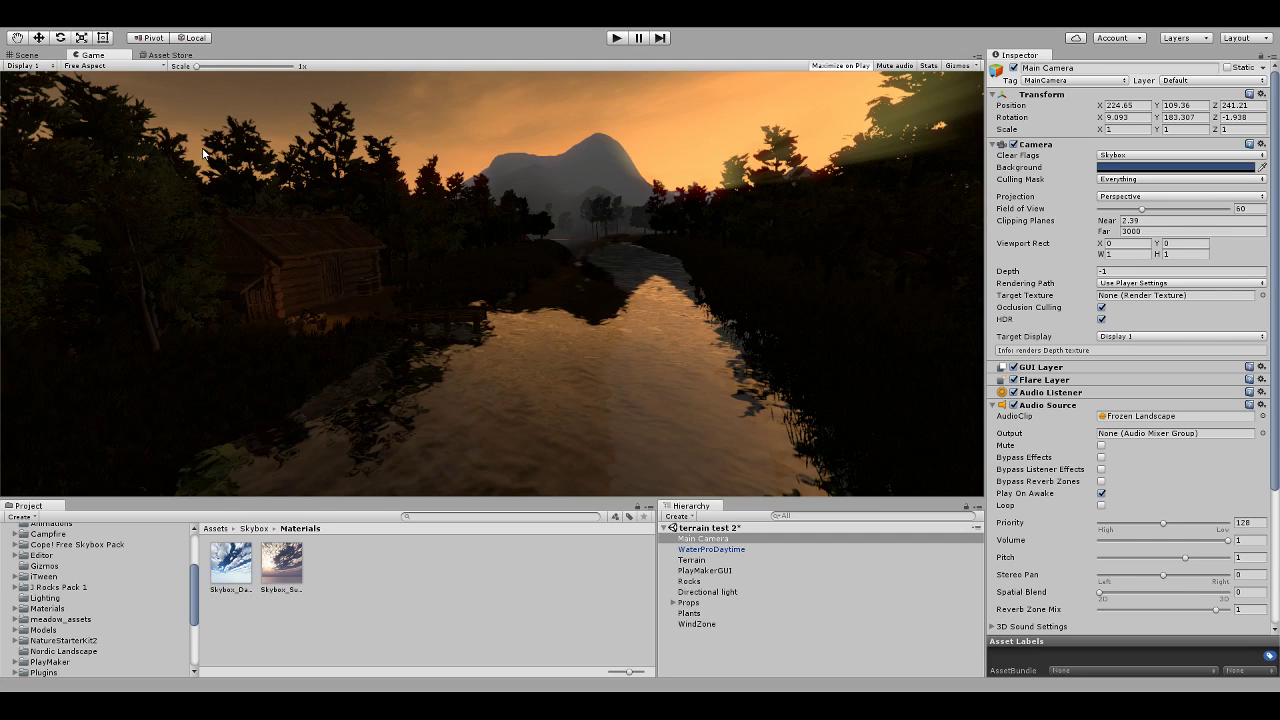
{"action": "left_click", "coordinate": [26, 55]}
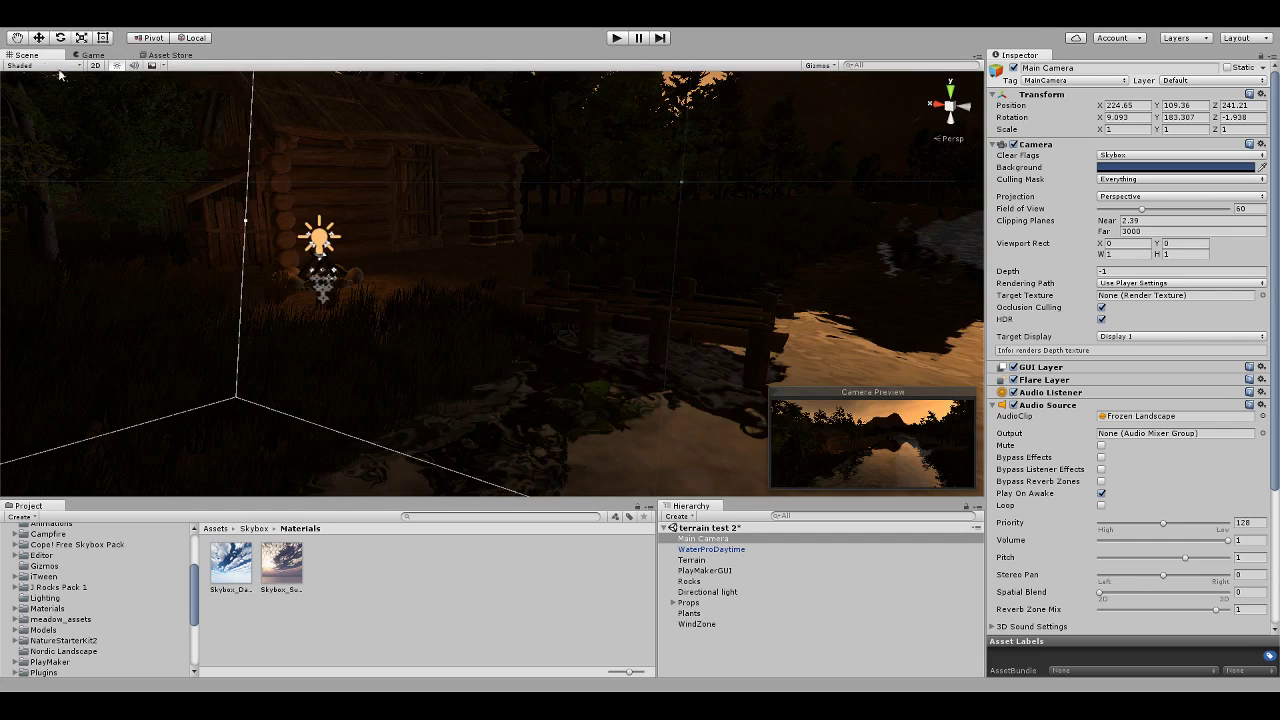
{"action": "right_click_drag", "start_coordinate": [428, 288], "coordinate": [385, 237]}
{"action": "left_click", "coordinate": [374, 218]}
Select the terrain and fly the view past the cabin and campfire toward the dock fence
{"action": "left_click", "coordinate": [505, 265]}
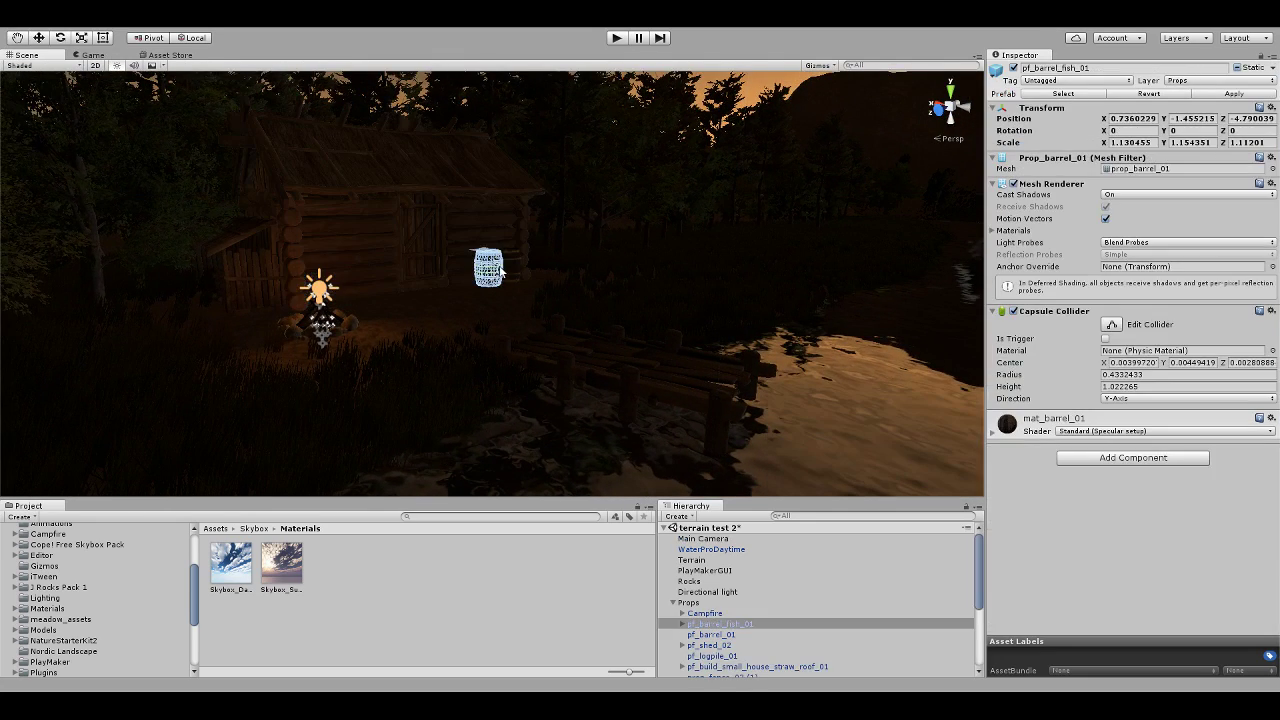
{"action": "left_click", "coordinate": [218, 290]}
{"action": "left_click", "coordinate": [214, 291]}
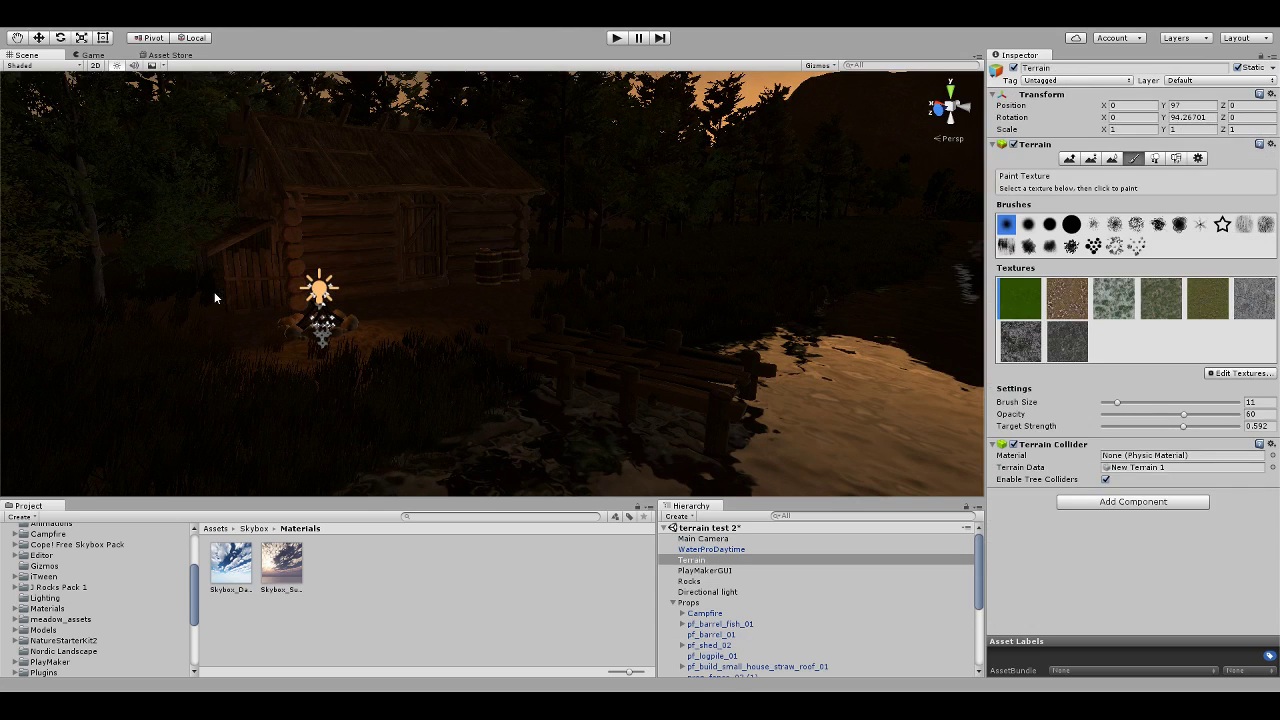
{"action": "right_click_drag", "start_coordinate": [200, 294], "coordinate": [272, 293]}
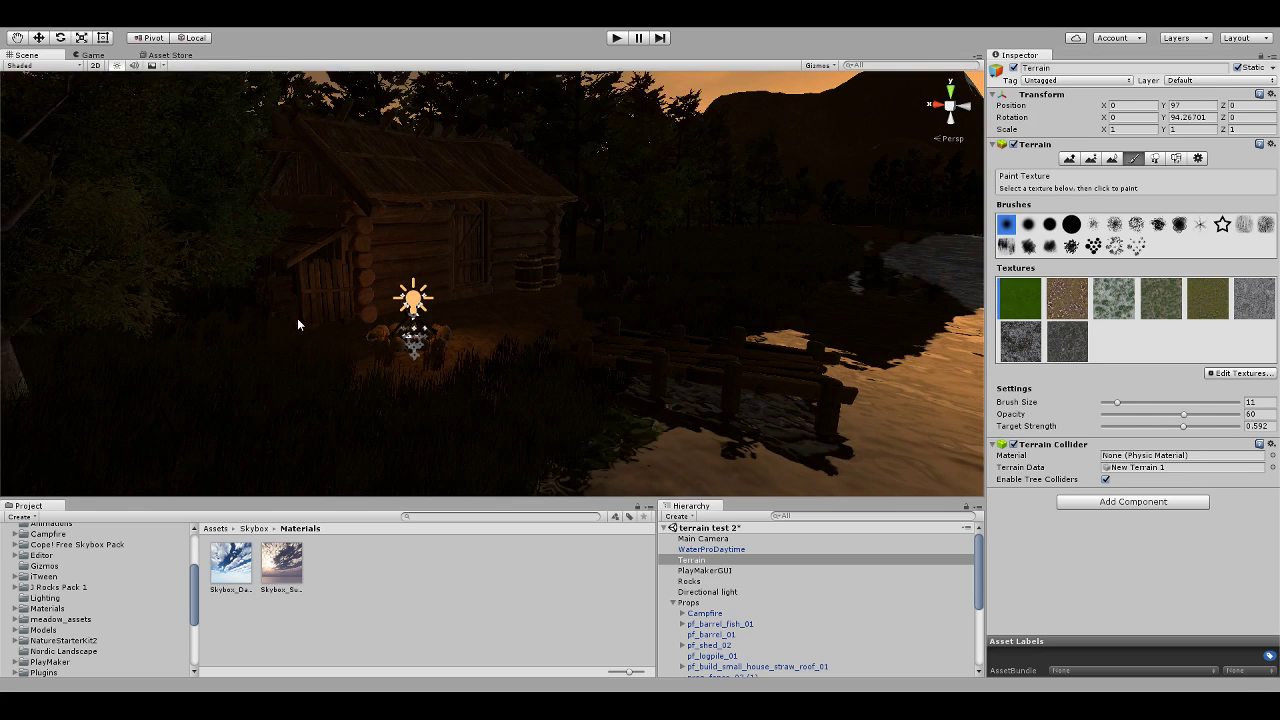
{"action": "right_click_drag", "start_coordinate": [329, 297], "coordinate": [580, 236]}
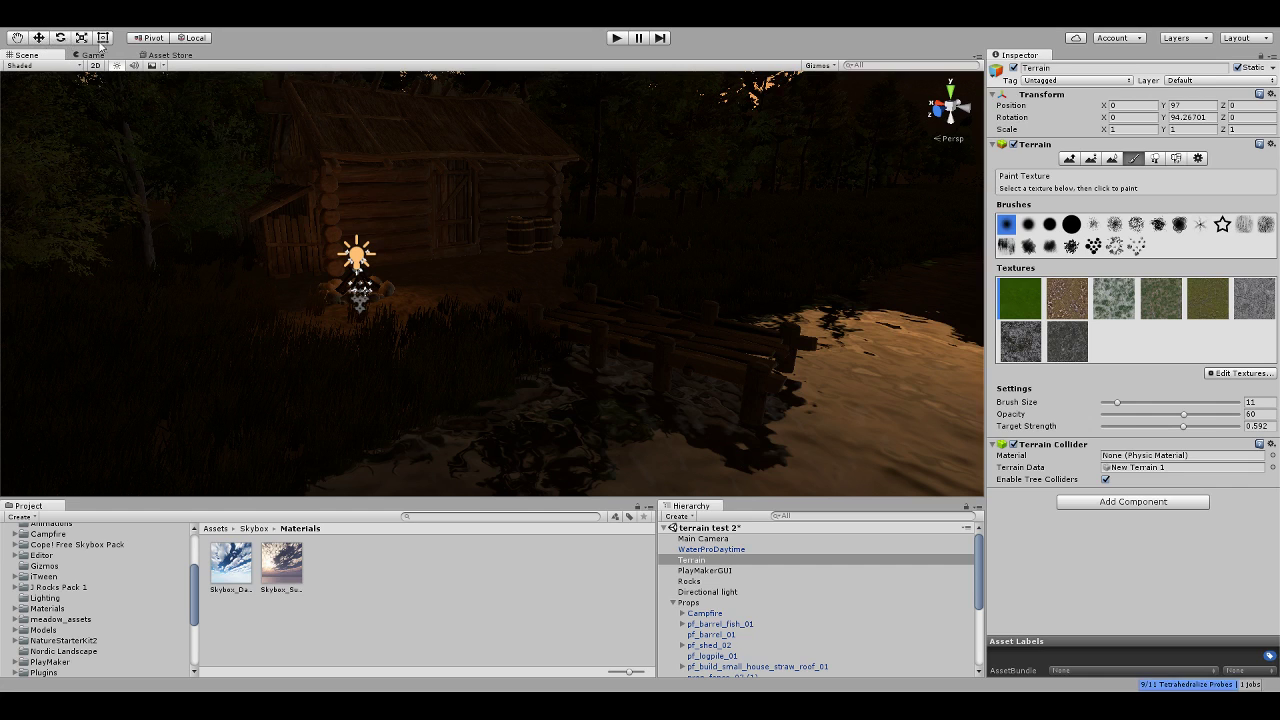
{"action": "right_click_drag", "start_coordinate": [540, 245], "coordinate": [342, 257]}
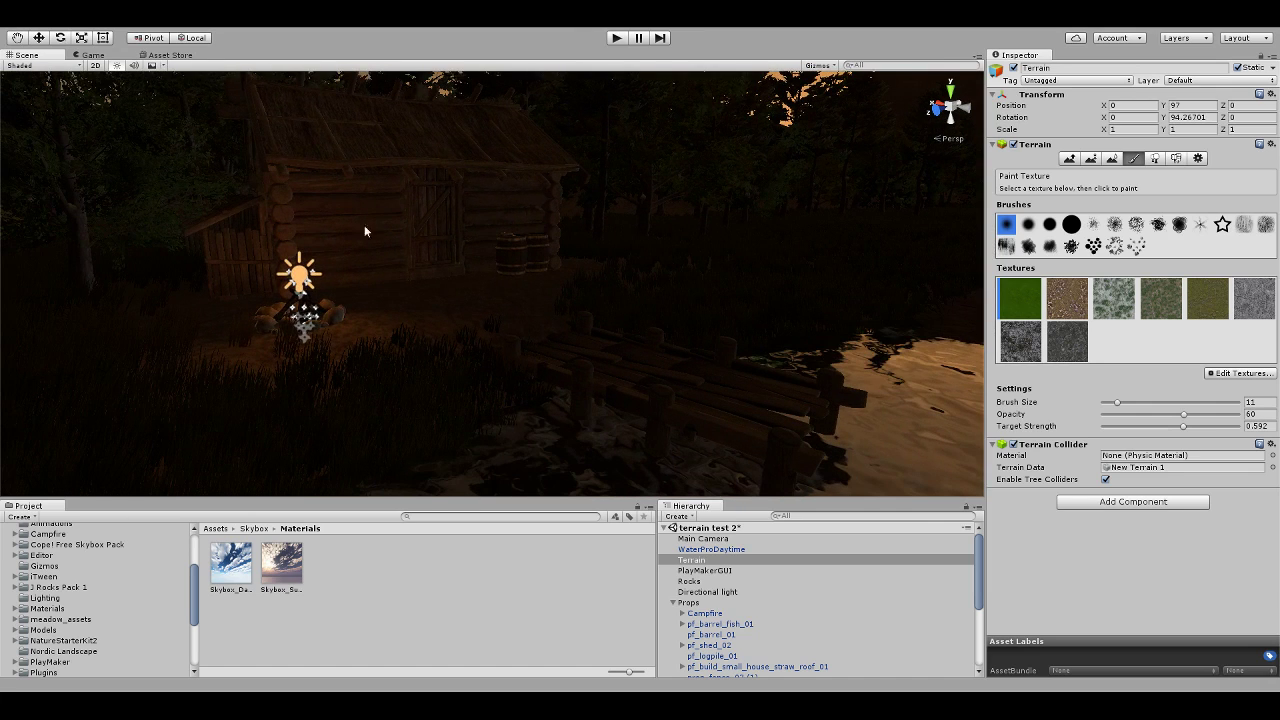
{"action": "right_click_drag", "start_coordinate": [606, 379], "coordinate": [585, 287]}
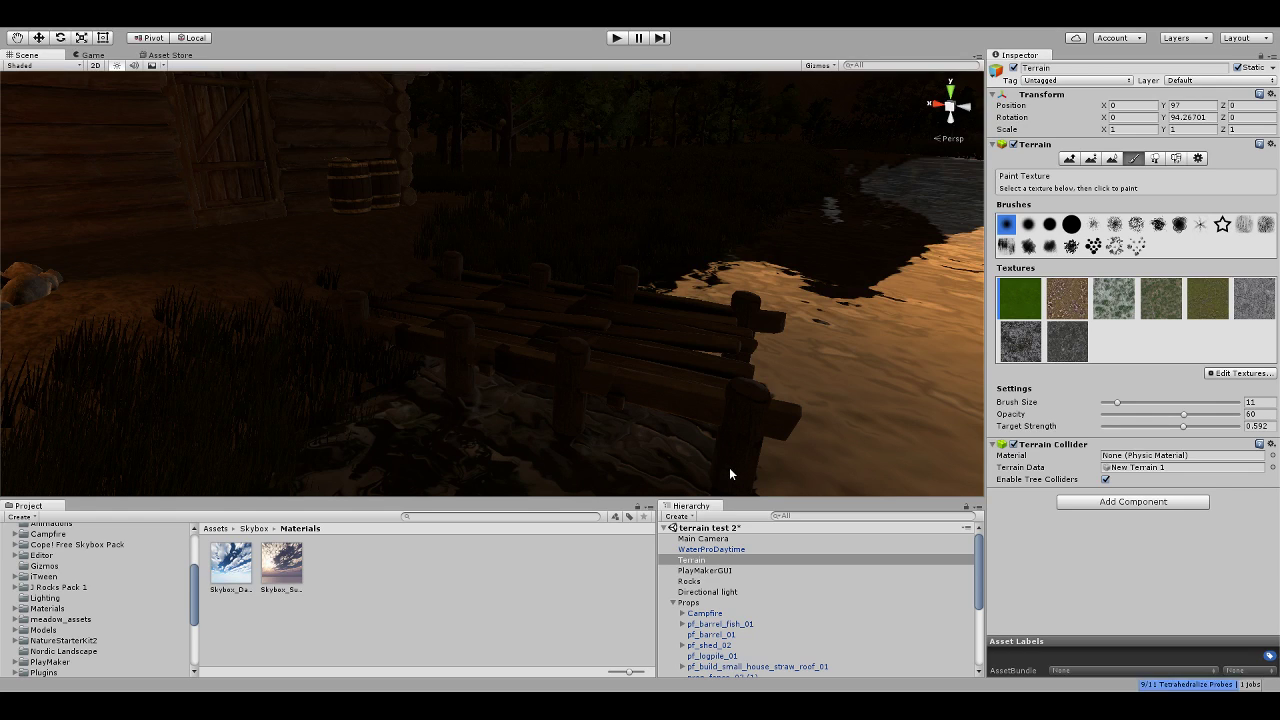
Select prop_fence_02 in the Hierarchy, showing its prop_fence_03 mesh and mat_fence_02 material
{"action": "scroll", "coordinate": [680, 610], "scroll_direction": "down", "scroll_amount": 3}
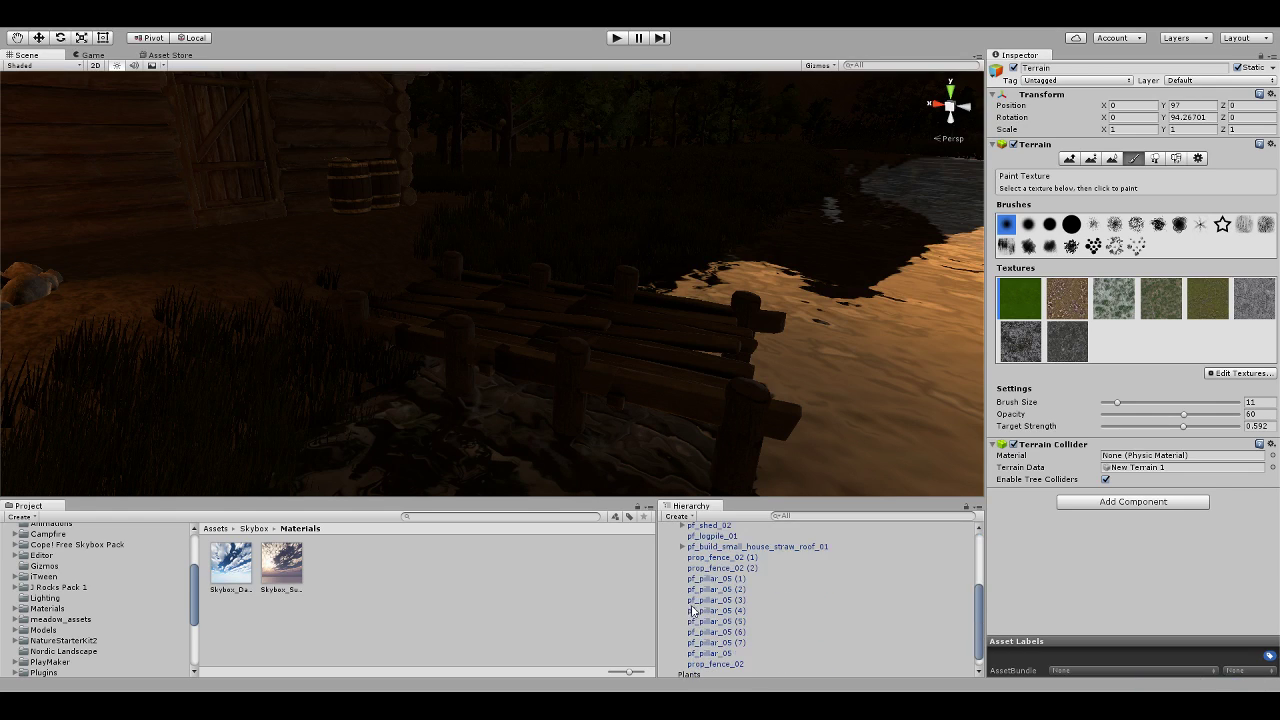
{"action": "scroll", "coordinate": [697, 630], "scroll_direction": "down", "scroll_amount": 2}
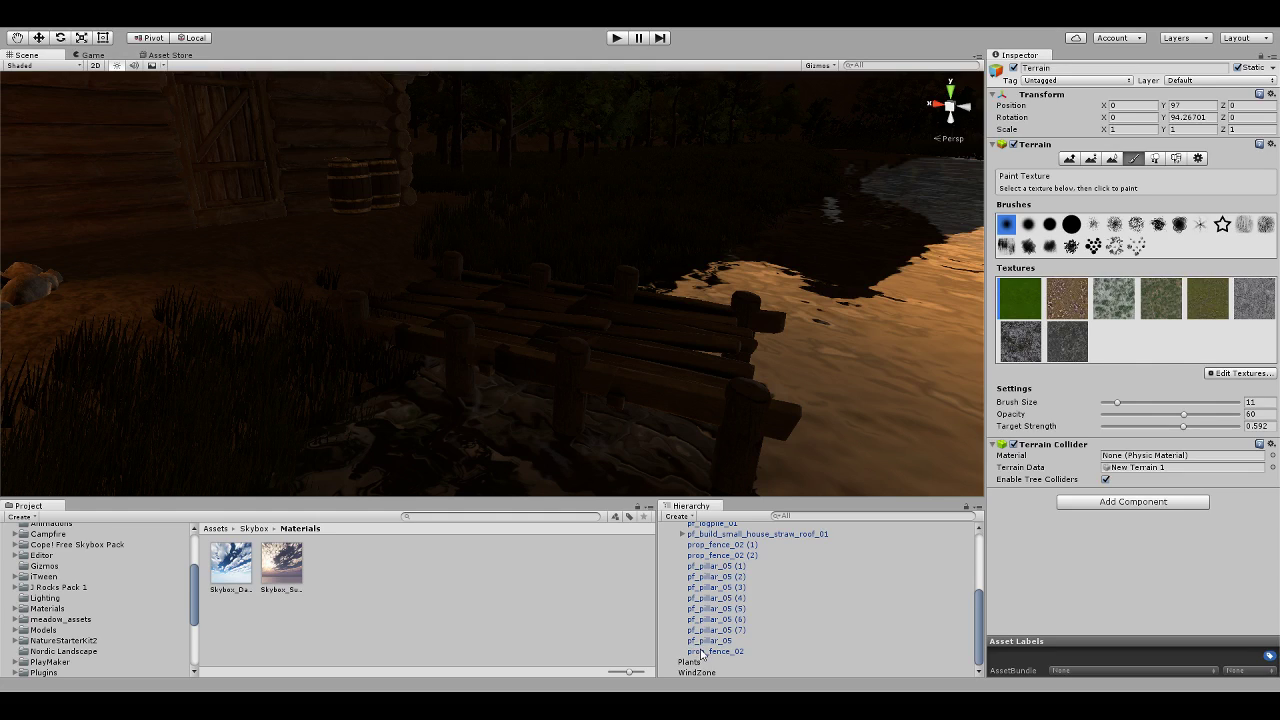
{"action": "left_click", "coordinate": [703, 652]}
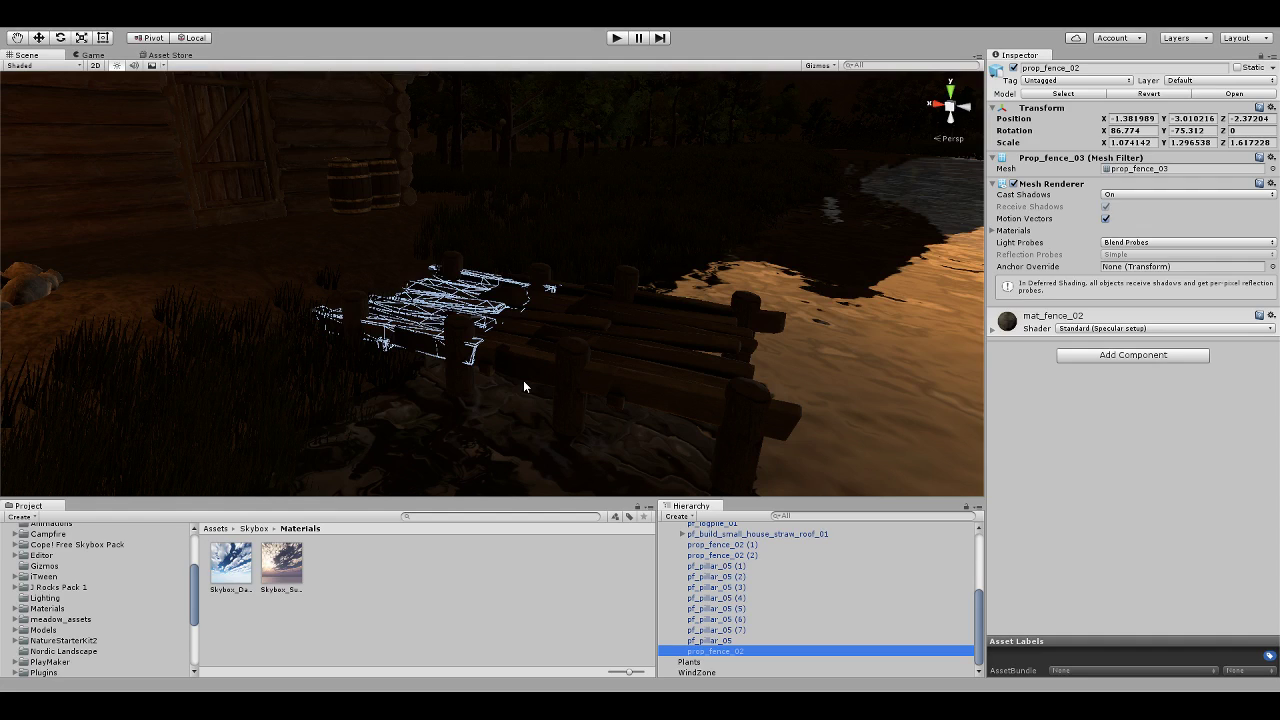
Inspect dock pillar pf_pillar_05 (2), then switch to the Game view of the sunset river
{"action": "left_click", "coordinate": [355, 318]}
{"action": "left_click_drag", "start_coordinate": [443, 346], "coordinate": [462, 342]}
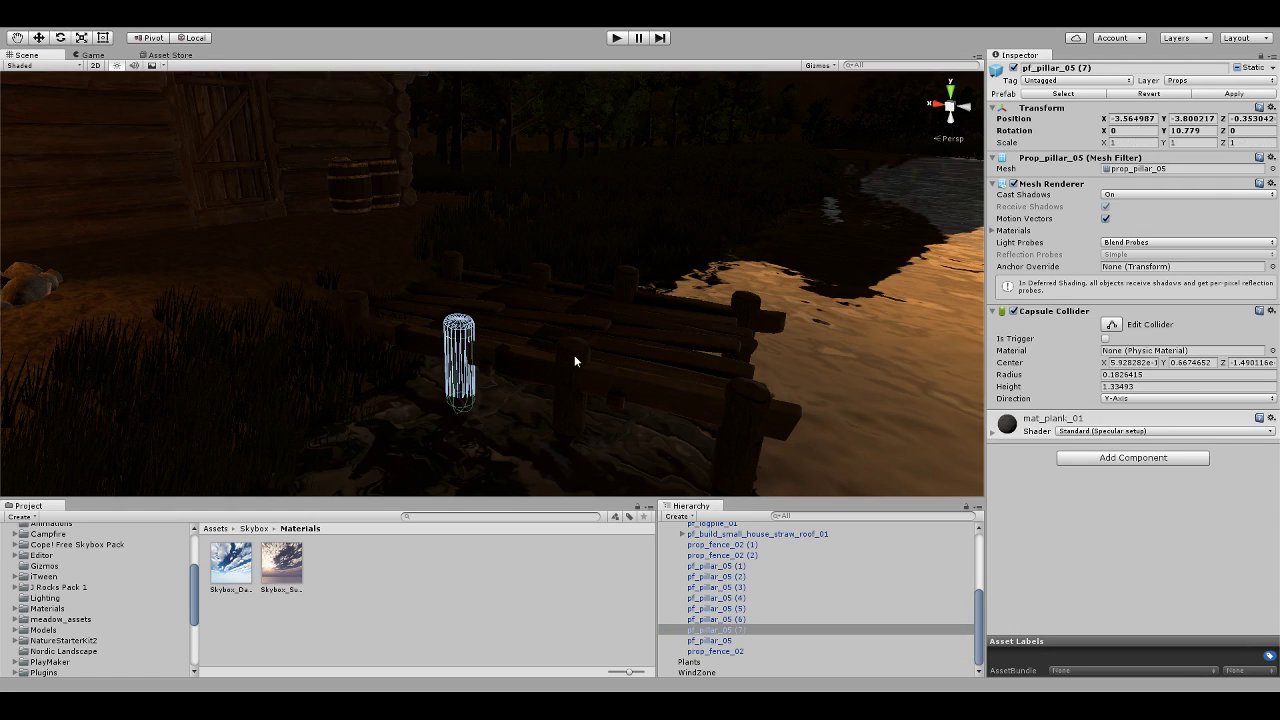
{"action": "left_click", "coordinate": [749, 400]}
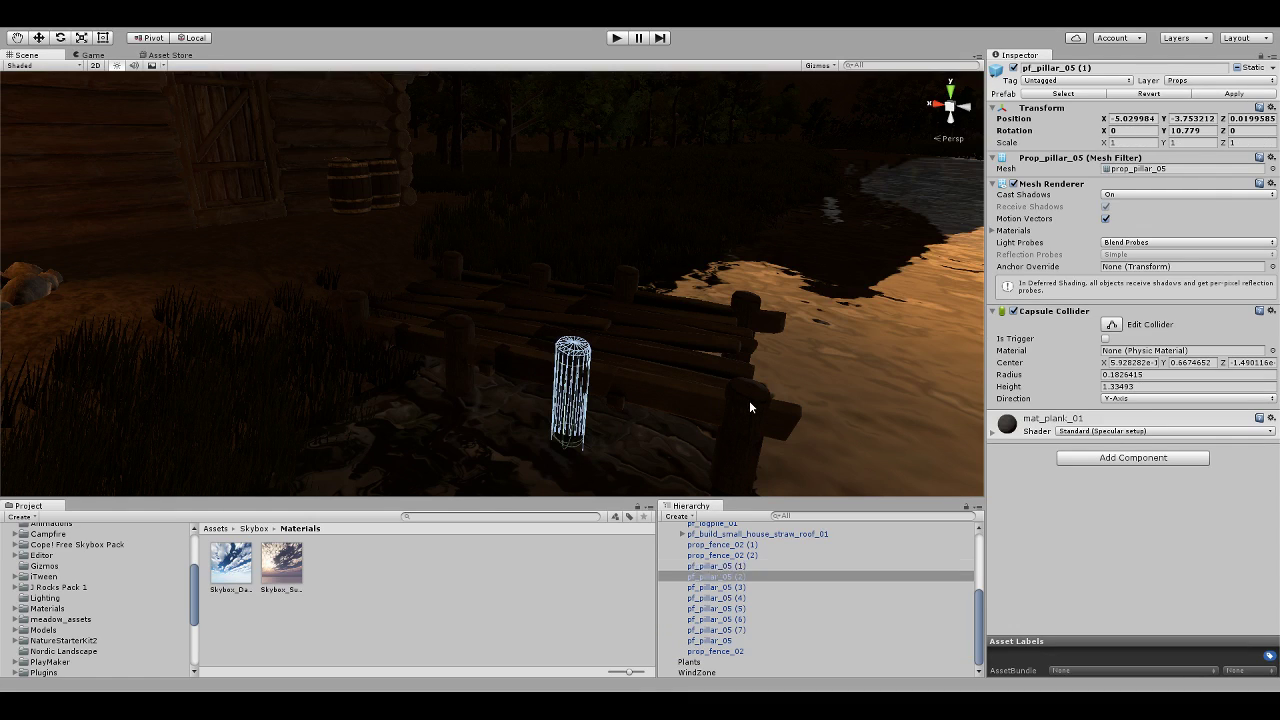
{"action": "left_click", "coordinate": [91, 55]}
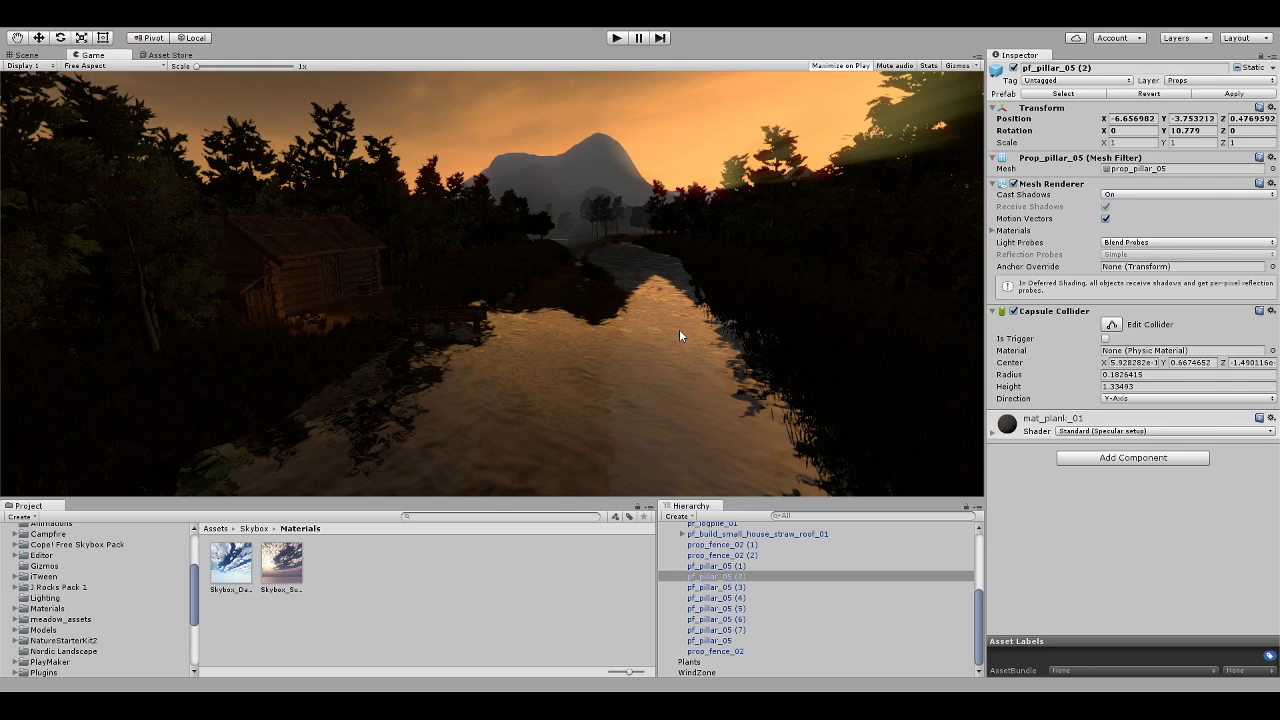
Select the cabin pf_build_small_house_straw_roof_01 and return to the Scene view
{"action": "left_click", "coordinate": [731, 535]}
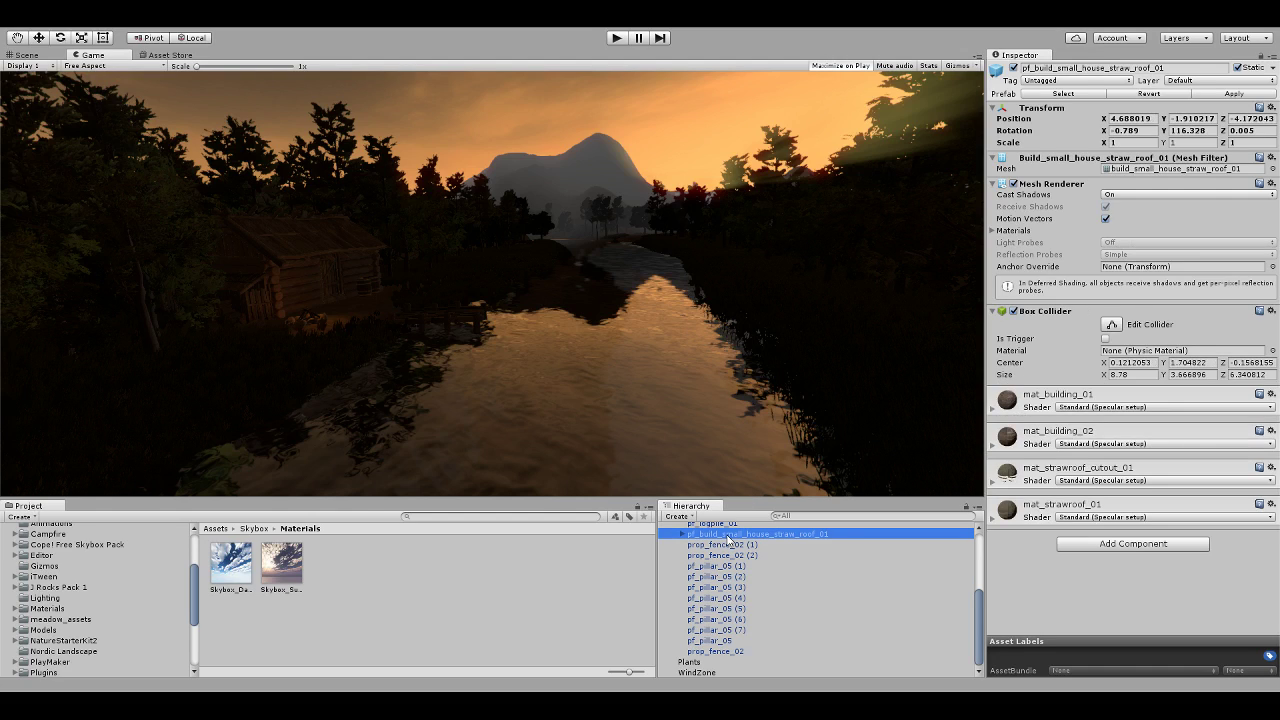
{"action": "left_click", "coordinate": [561, 355]}
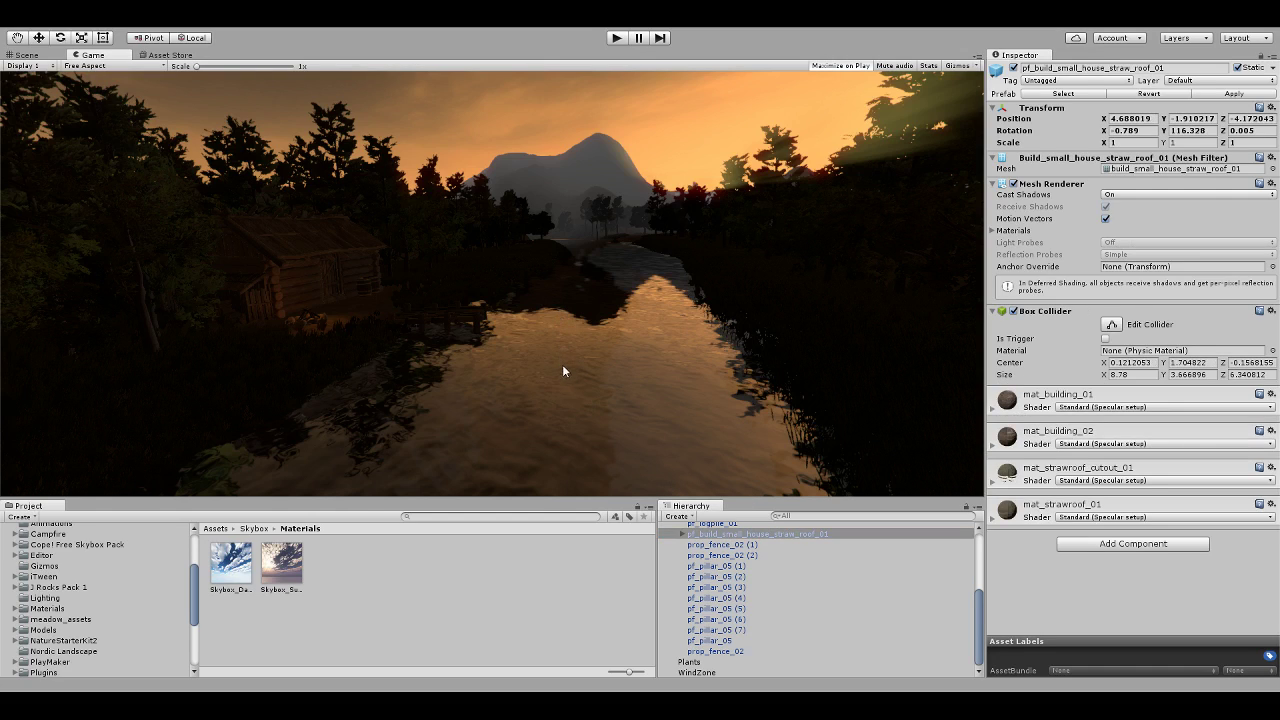
{"action": "left_click", "coordinate": [26, 55]}
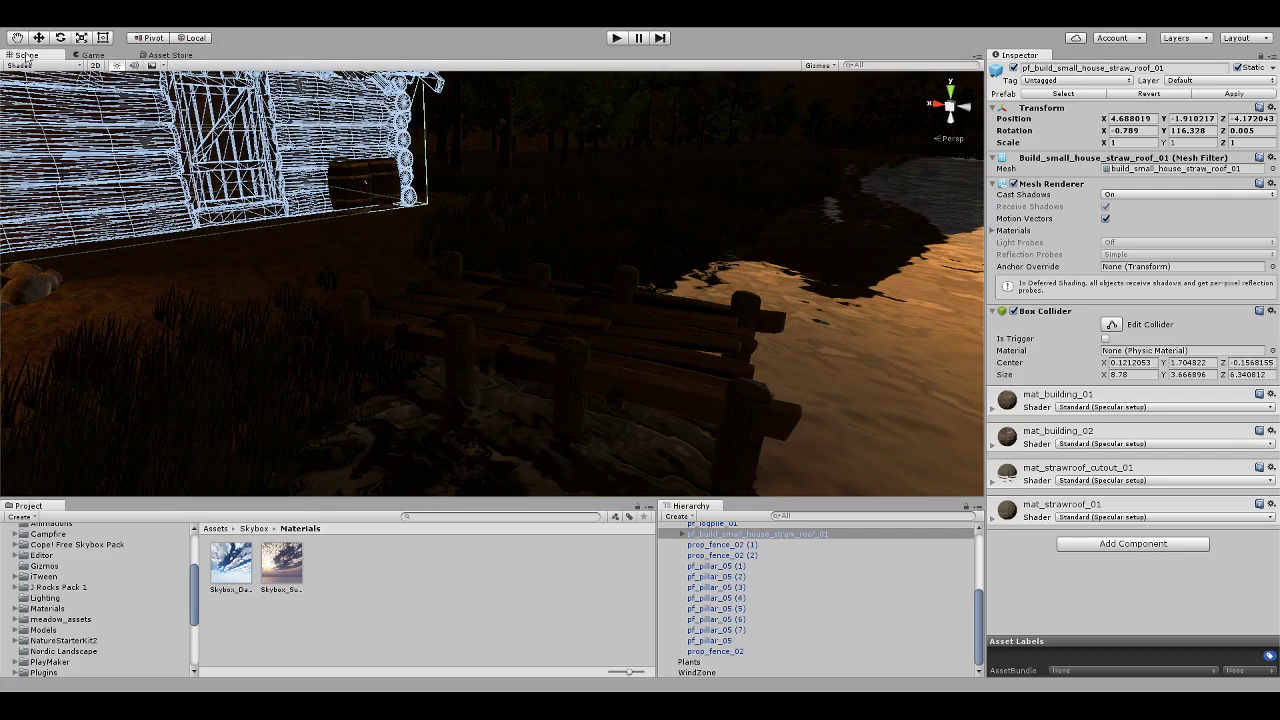
Fly over the valley toward the sunset sky, distant ridge and lit hilltops, ending above the terrain
{"action": "right_click_drag", "start_coordinate": [510, 284], "coordinate": [524, 309]}
{"action": "scroll", "coordinate": [524, 309], "scroll_direction": "down", "scroll_amount": 10}
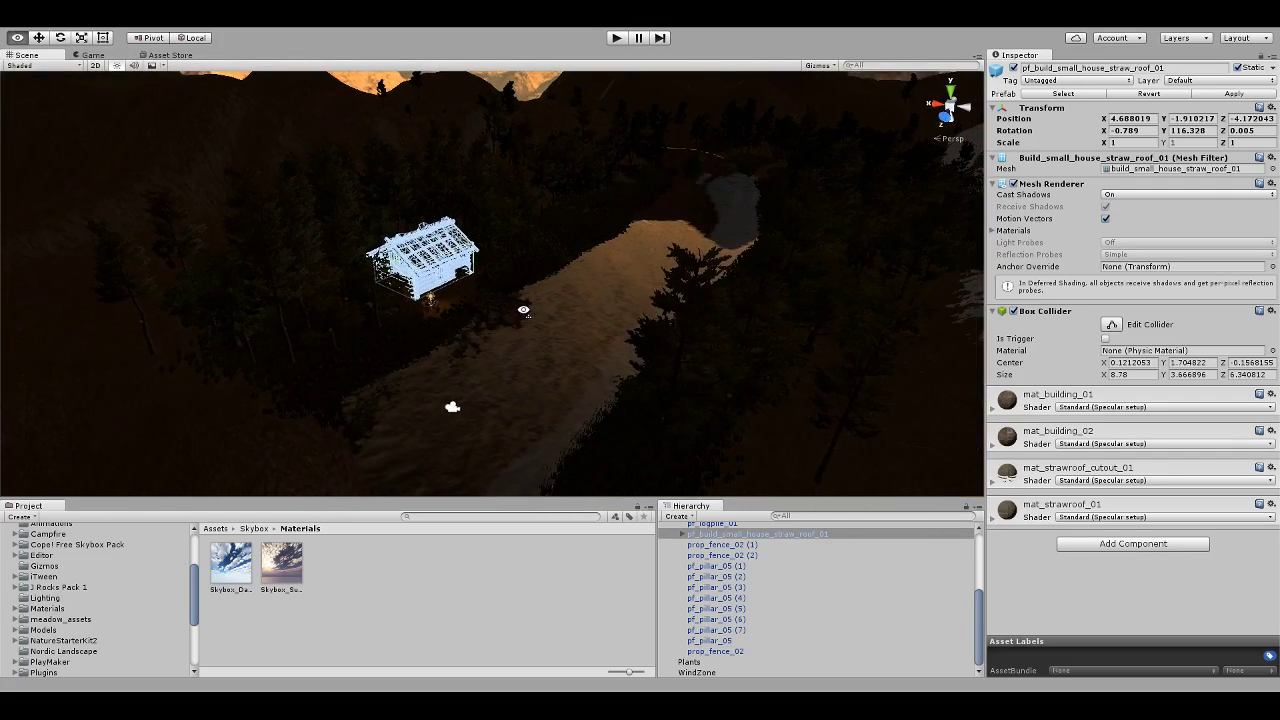
{"action": "right_click_drag", "start_coordinate": [713, 420], "coordinate": [520, 300]}
{"action": "right_click_drag", "start_coordinate": [266, 242], "coordinate": [475, 285]}
{"action": "right_click_drag", "start_coordinate": [622, 270], "coordinate": [91, 290]}
{"action": "right_click_drag", "start_coordinate": [566, 168], "coordinate": [604, 252]}
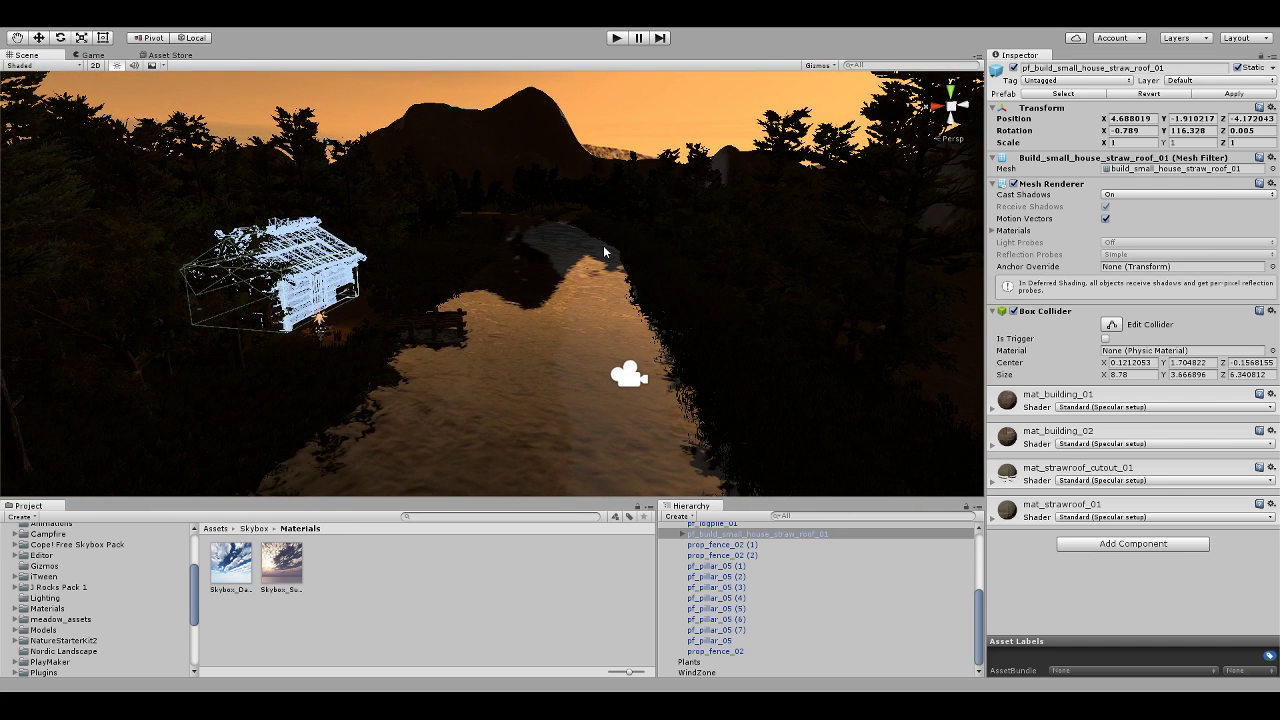